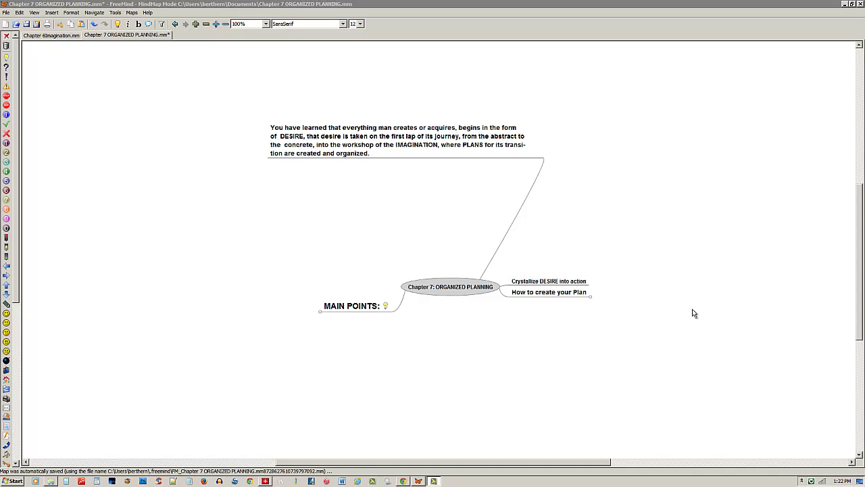
{"action": "left_click", "coordinate": [5, 6]}
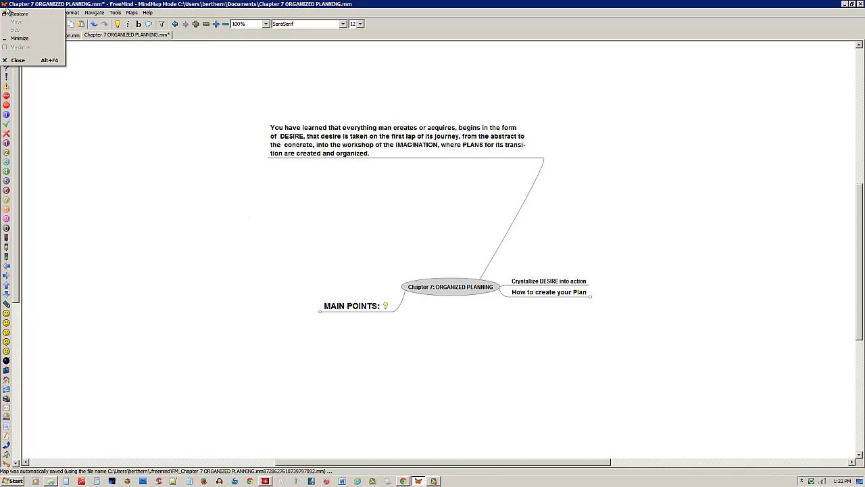
{"action": "left_click", "coordinate": [49, 4]}
{"action": "left_click", "coordinate": [7, 13]}
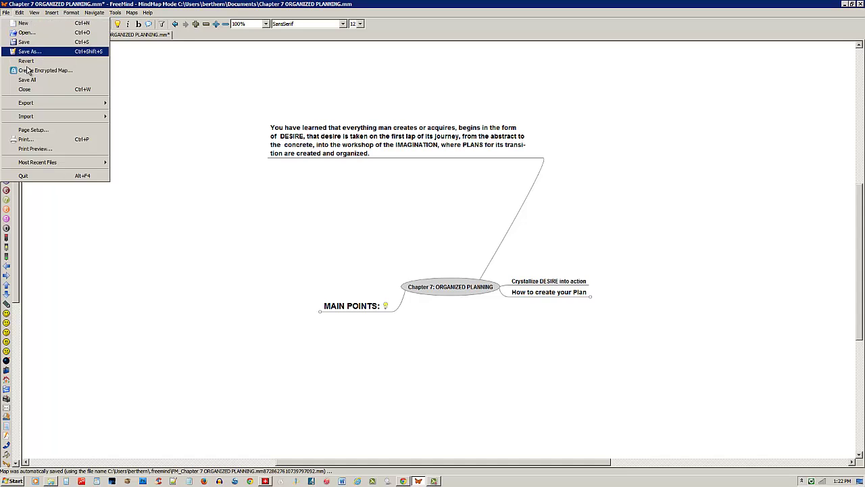
{"action": "mouse_move", "coordinate": [42, 103]}
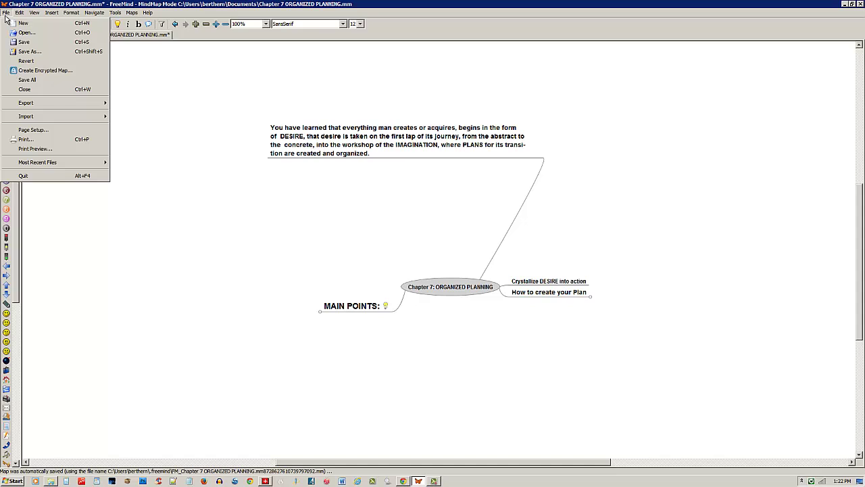
{"action": "left_click", "coordinate": [287, 89]}
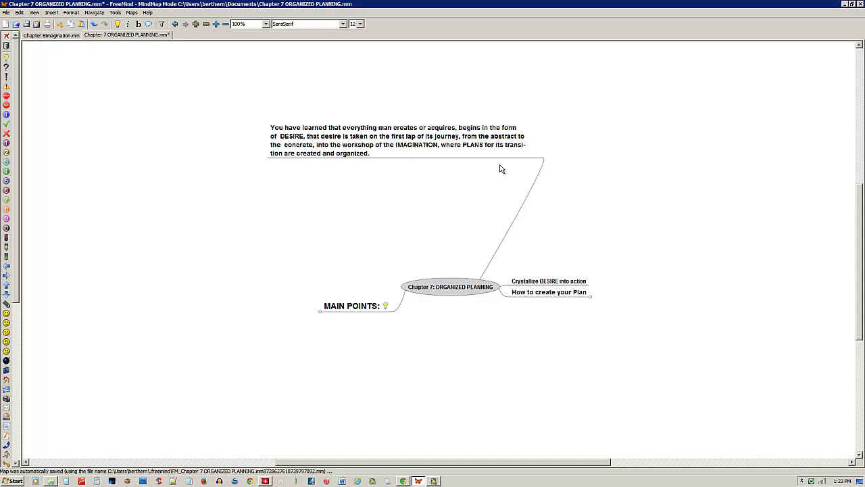
{"action": "left_click_drag", "start_coordinate": [489, 205], "coordinate": [486, 169]}
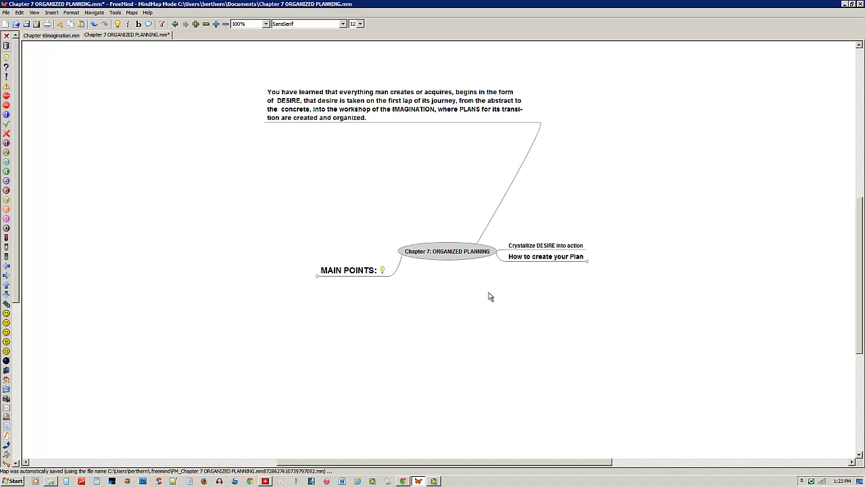
{"action": "left_click_drag", "start_coordinate": [611, 163], "coordinate": [611, 180]}
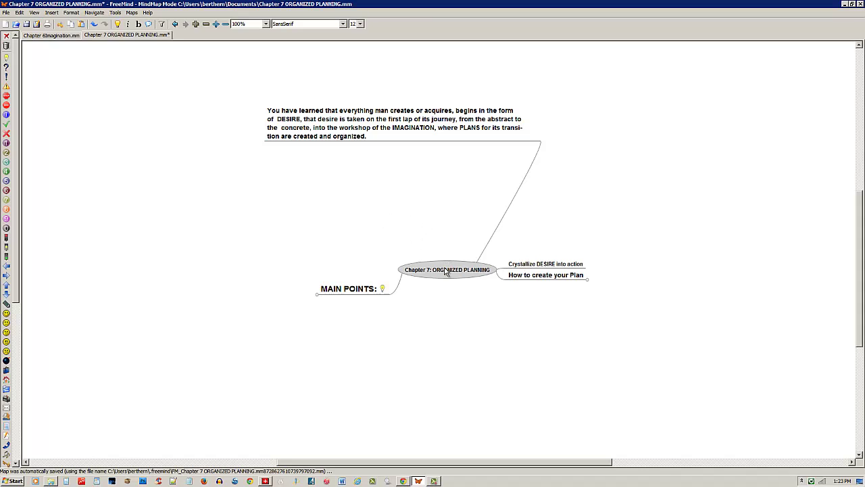
{"action": "left_click_drag", "start_coordinate": [268, 174], "coordinate": [291, 168]}
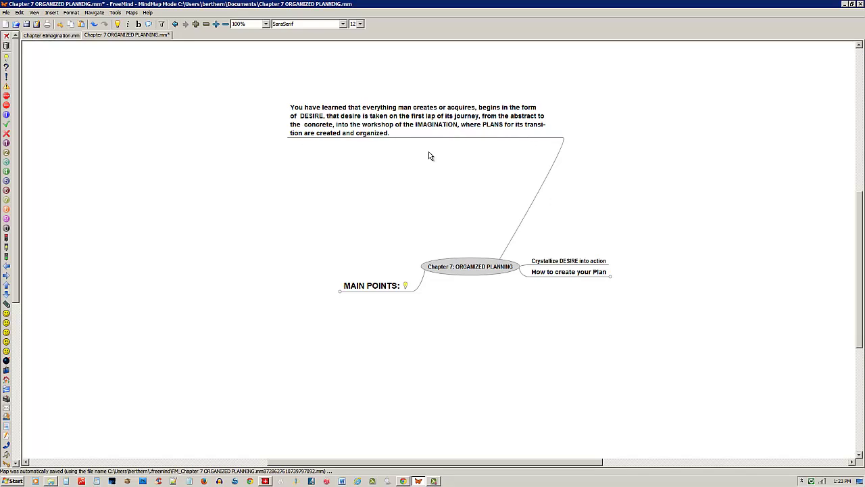
{"action": "left_click_drag", "start_coordinate": [428, 153], "coordinate": [437, 153]}
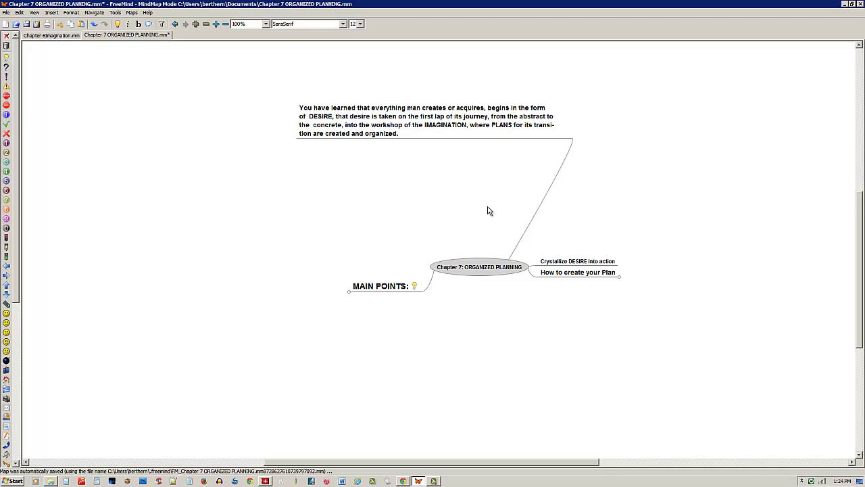
- Expand the "How to create your Plan" branch and look through its sub-points out to the end of the IMPORTANT FACTS branch
{"action": "left_click_drag", "start_coordinate": [489, 210], "coordinate": [386, 164]}
{"action": "mouse_move", "coordinate": [492, 223]}
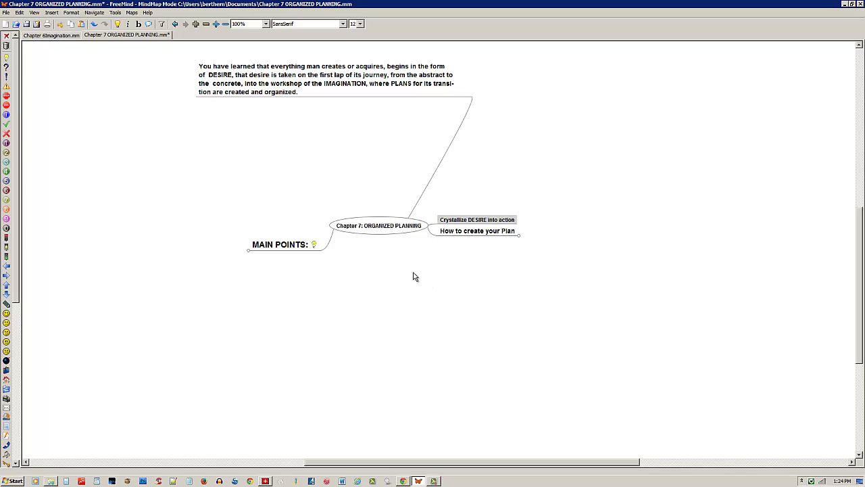
{"action": "left_click_drag", "start_coordinate": [414, 274], "coordinate": [400, 244]}
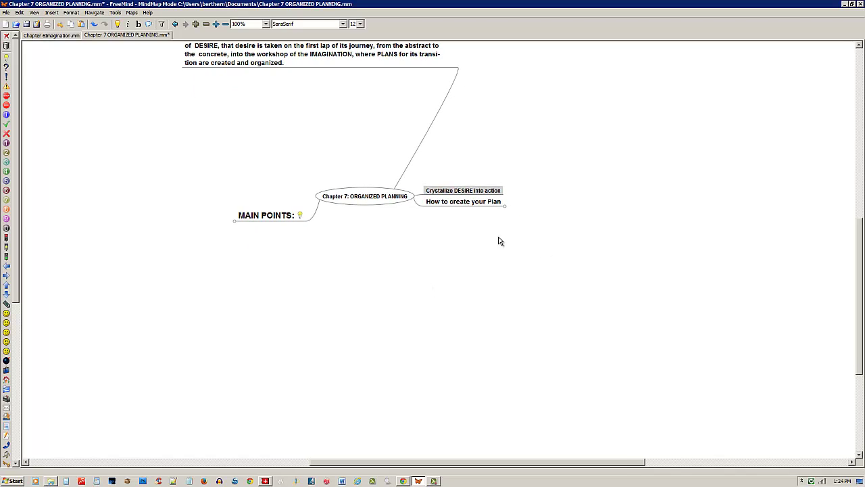
{"action": "left_click", "coordinate": [506, 210]}
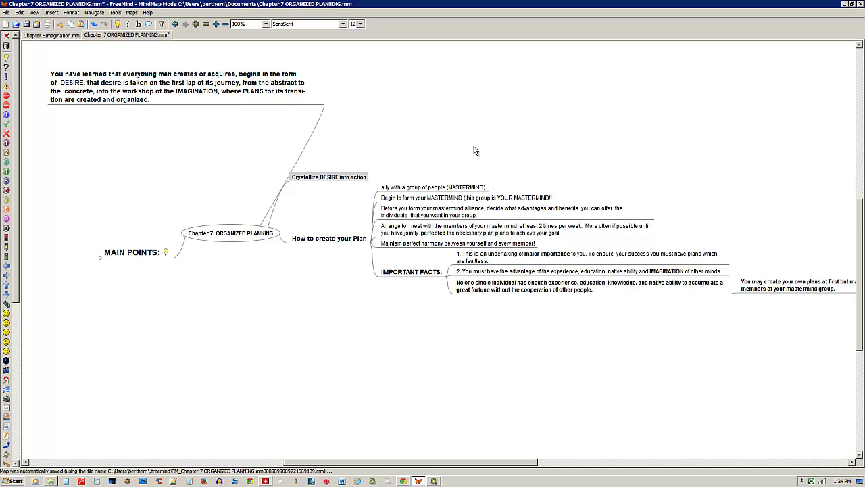
{"action": "left_click_drag", "start_coordinate": [610, 348], "coordinate": [499, 349]}
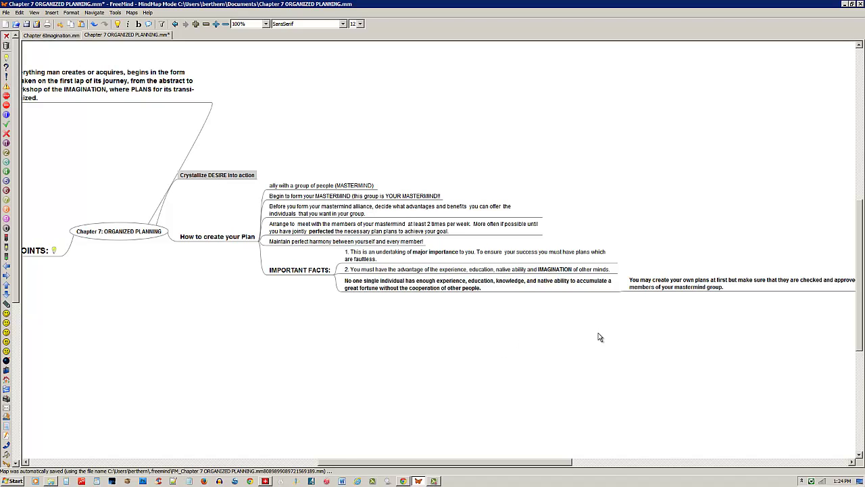
{"action": "left_click_drag", "start_coordinate": [598, 335], "coordinate": [459, 334]}
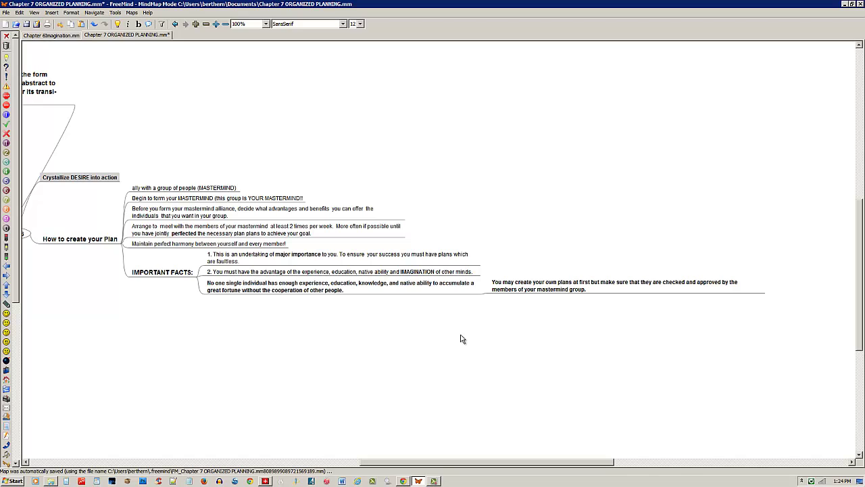
{"action": "left_click_drag", "start_coordinate": [320, 146], "coordinate": [557, 150]}
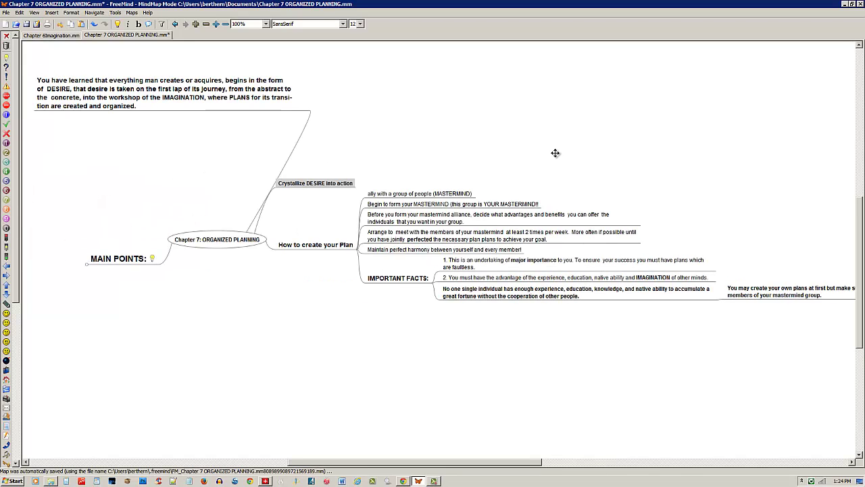
- Add an exclamation mark icon to the "ally with a group of people (MASTERMIND)" node
{"action": "left_click", "coordinate": [403, 195]}
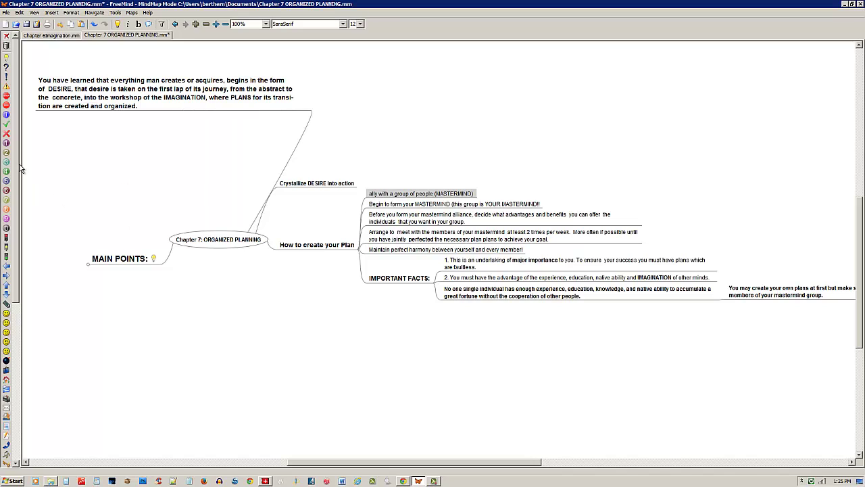
{"action": "left_click", "coordinate": [6, 76]}
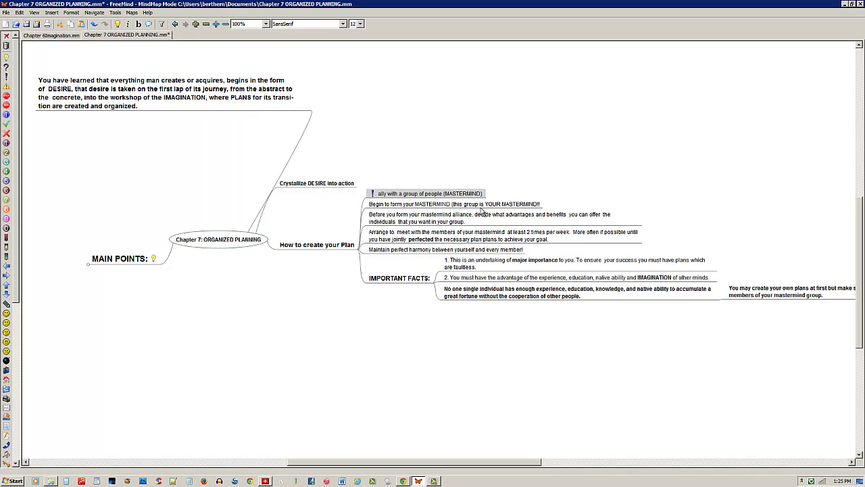
- Add the missing closing parenthesis at the end of the "Begin to form your MASTERMIND" node's text
{"action": "left_click_drag", "start_coordinate": [507, 177], "coordinate": [508, 135]}
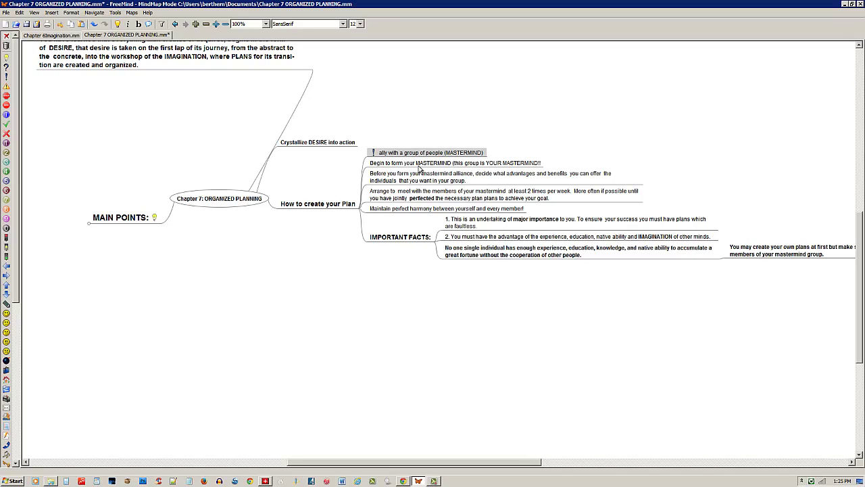
{"action": "double_click", "coordinate": [529, 164]}
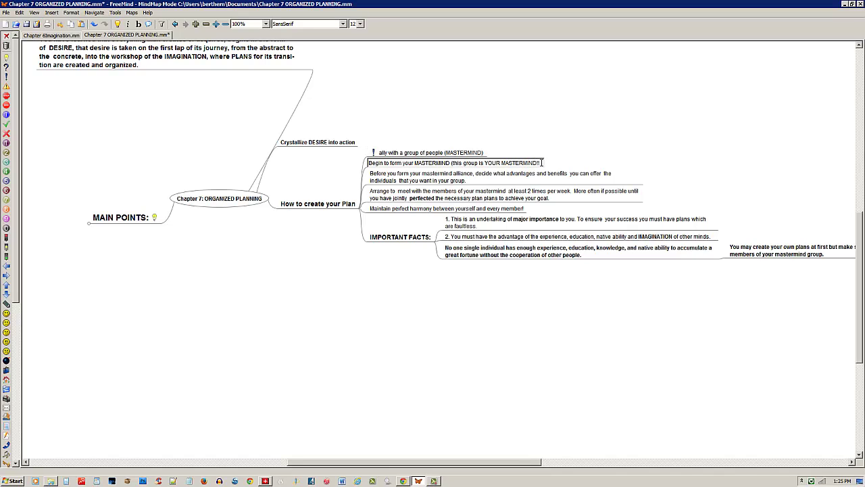
{"action": "type", "text": ")"}
{"action": "key", "text": "Return"}
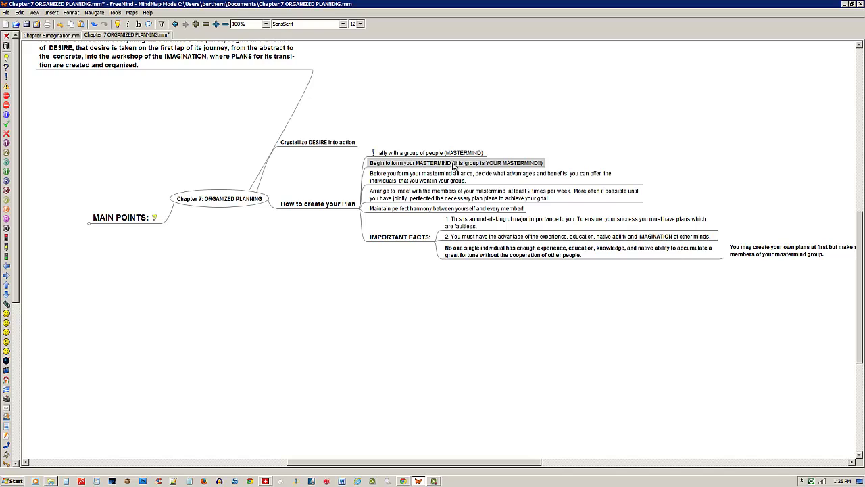
- Make the first word MASTERMIND bold in the "Begin to form your MASTERMIND" node using the long node editor, and save the map
{"action": "right_click", "coordinate": [454, 166]}
{"action": "left_click", "coordinate": [466, 178]}
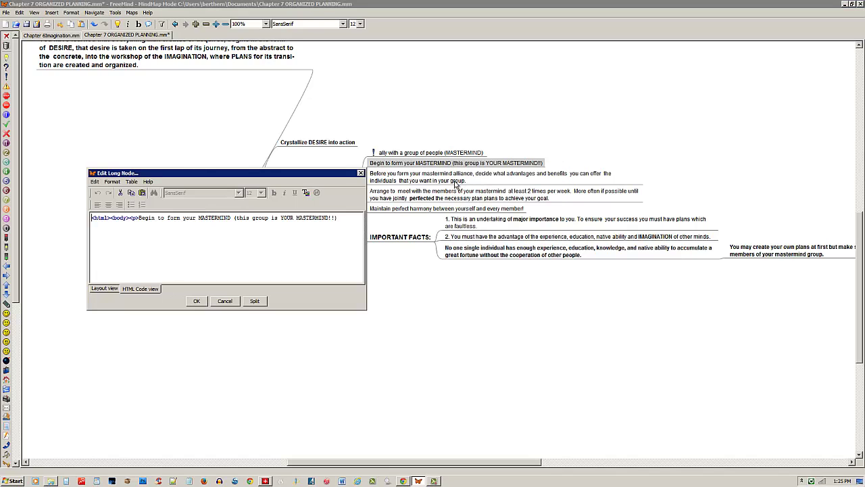
{"action": "left_click_drag", "start_coordinate": [330, 175], "coordinate": [617, 63]}
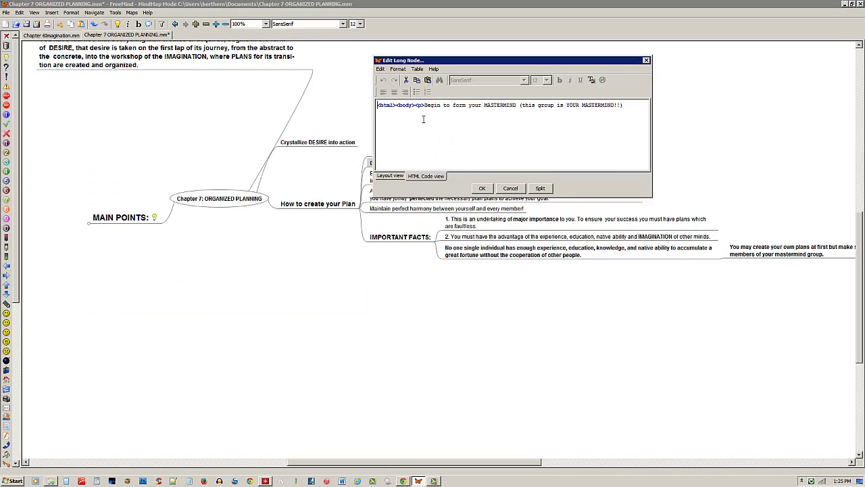
{"action": "left_click", "coordinate": [399, 177]}
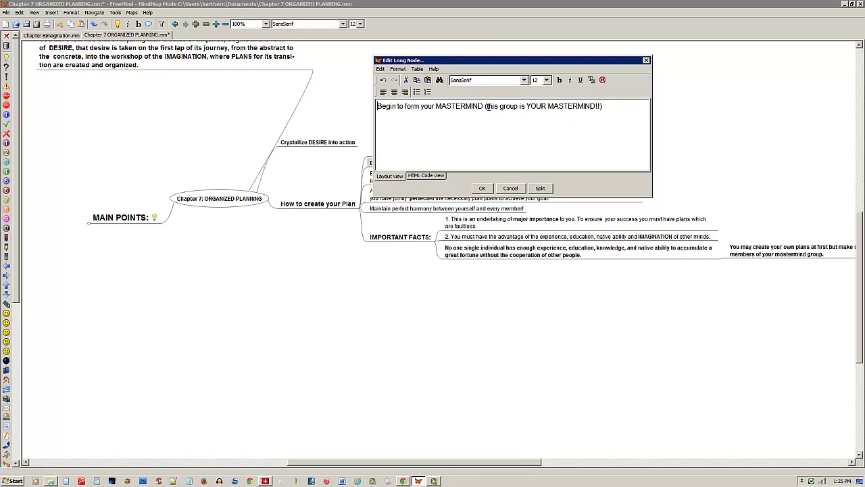
{"action": "left_click_drag", "start_coordinate": [484, 107], "coordinate": [436, 107]}
{"action": "left_click", "coordinate": [558, 80]}
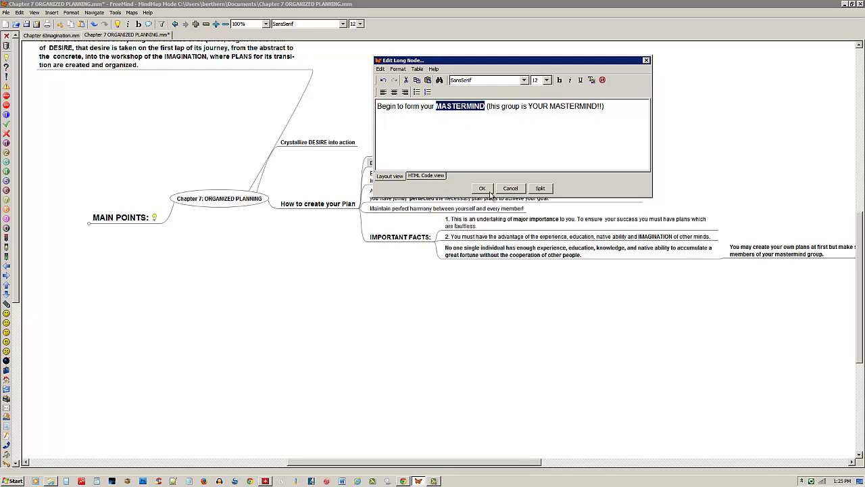
{"action": "left_click", "coordinate": [488, 191]}
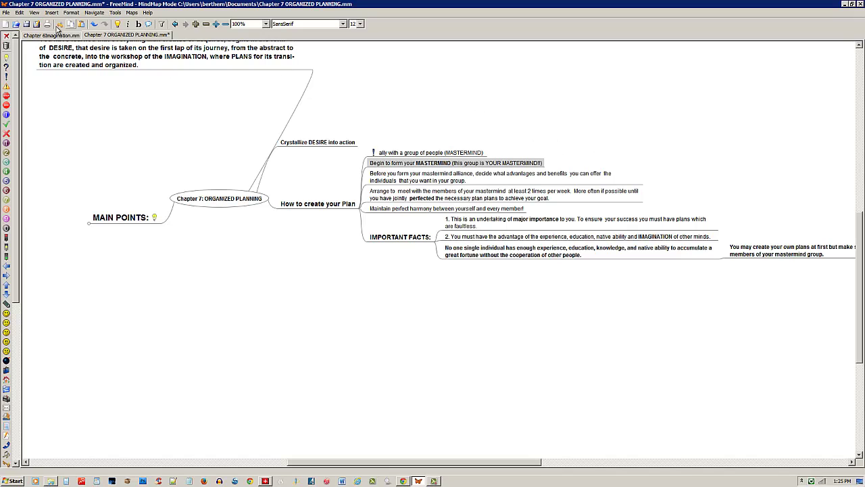
{"action": "left_click", "coordinate": [27, 23]}
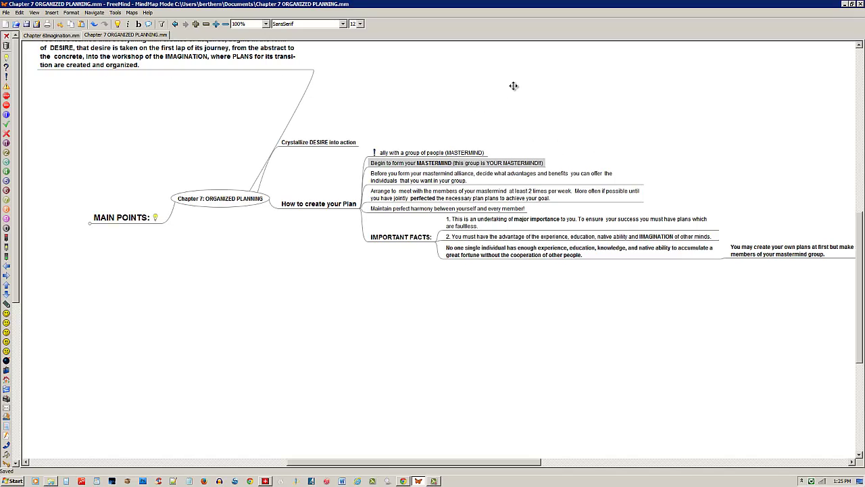
- Set the "Before you form your mastermind alliance" node to font size 14 and bold
{"action": "left_click_drag", "start_coordinate": [514, 86], "coordinate": [517, 64]}
{"action": "mouse_move", "coordinate": [410, 156]}
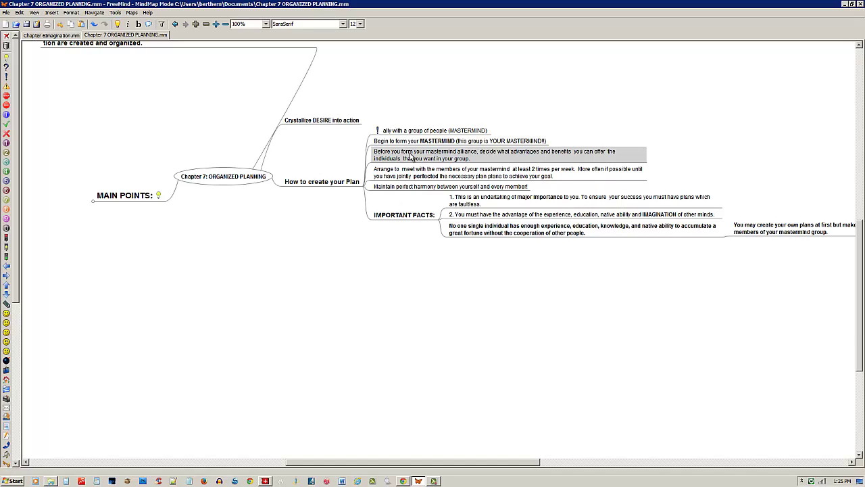
{"action": "left_click", "coordinate": [360, 23]}
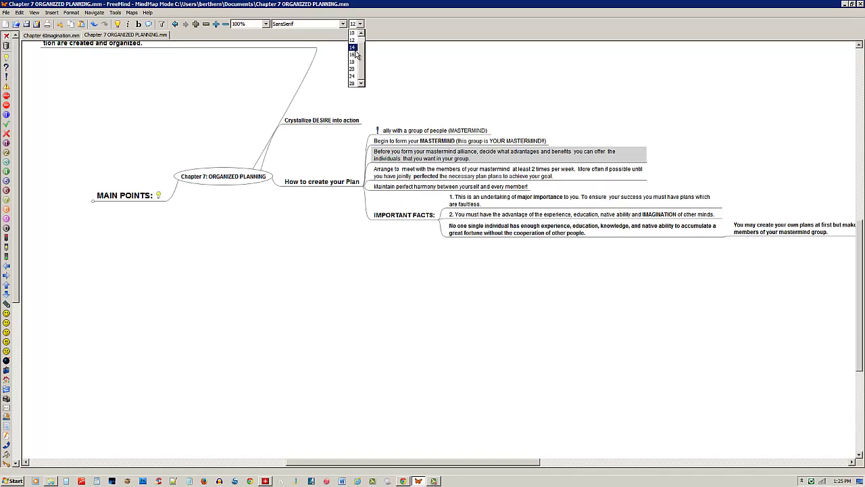
{"action": "left_click", "coordinate": [355, 47]}
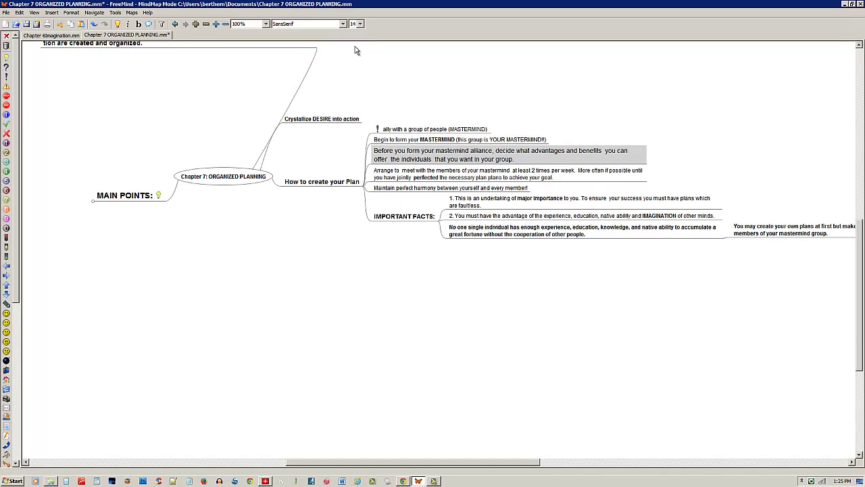
{"action": "left_click", "coordinate": [139, 24]}
- Add a child node reading "WHATS IN IT FOR THEM!!" to the "Before you form your mastermind alliance" node
{"action": "left_click_drag", "start_coordinate": [525, 92], "coordinate": [500, 87]}
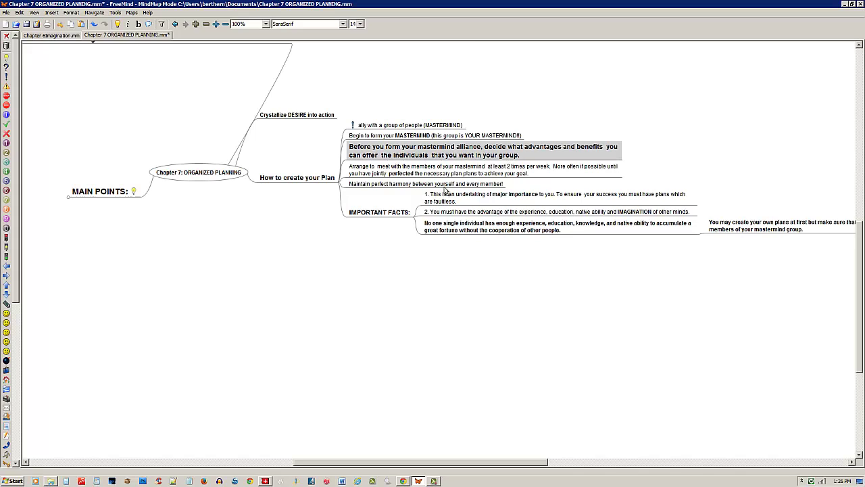
{"action": "double_click", "coordinate": [594, 154]}
{"action": "key", "text": "Return"}
{"action": "key", "text": "Insert"}
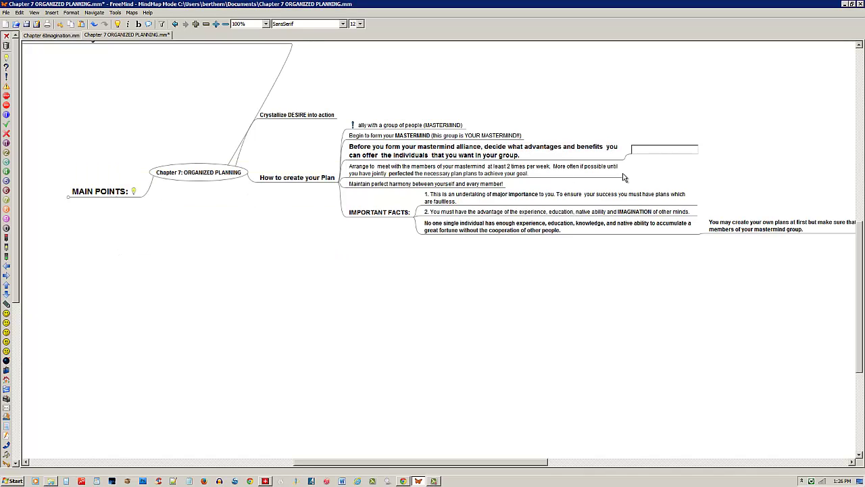
{"action": "type", "text": "WHATS IN IT FOR THEM!!"}
{"action": "key", "text": "Return"}
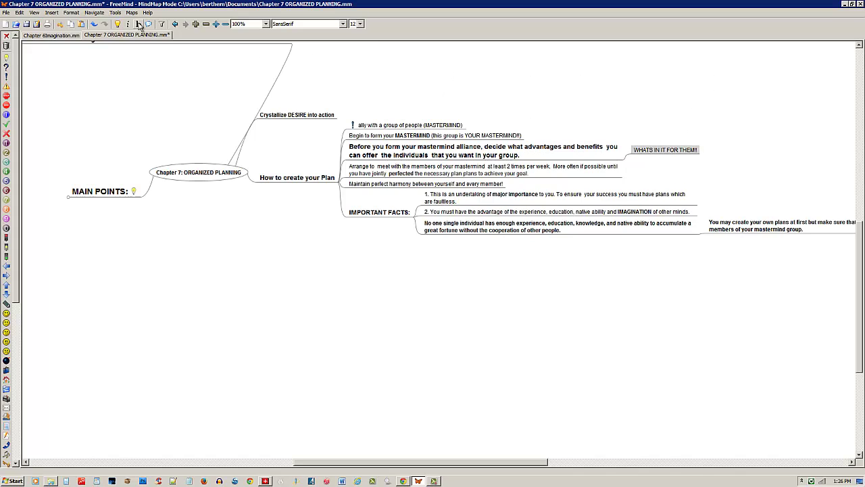
- Make the "WHATS IN IT FOR THEM!!" node bold and set its font size to 16
{"action": "left_click", "coordinate": [360, 23]}
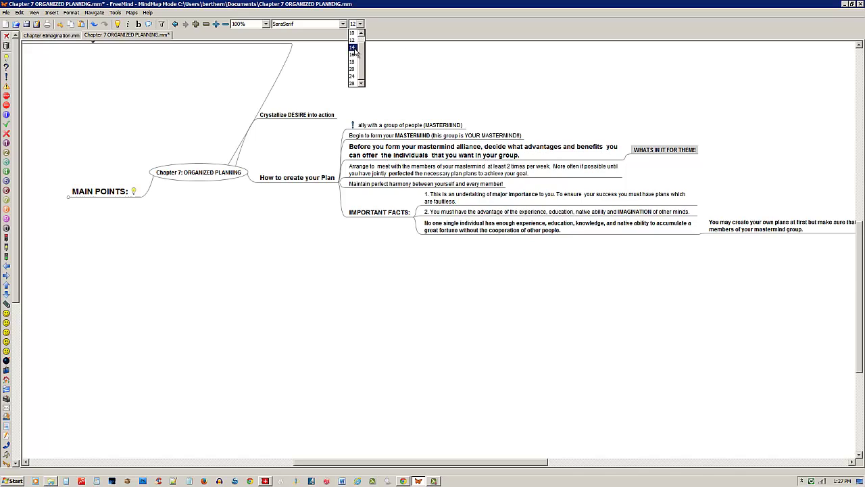
{"action": "left_click", "coordinate": [354, 47]}
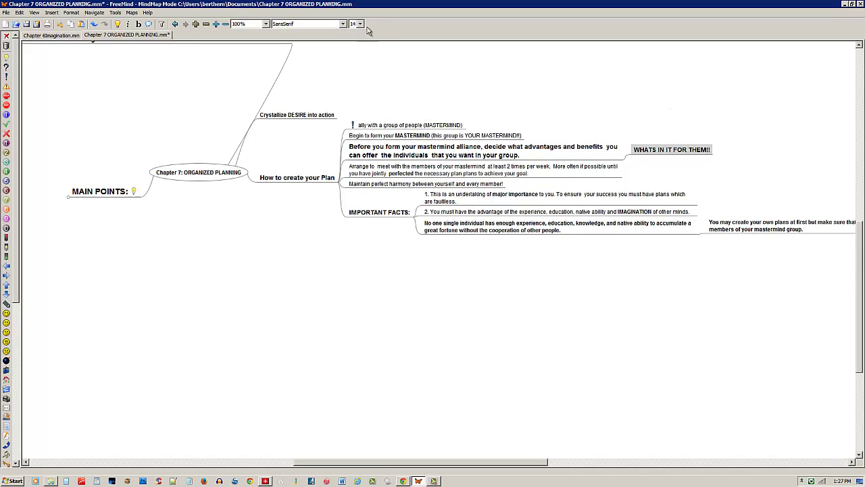
{"action": "left_click", "coordinate": [360, 24]}
{"action": "left_click", "coordinate": [354, 57]}
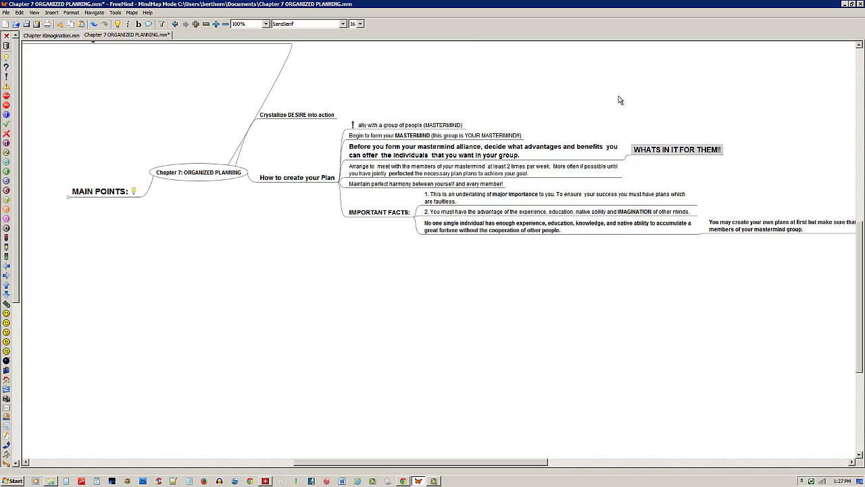
- Insert OR between "plan" and "plans" in the "Arrange to meet with the members of your mastermind" node
{"action": "left_click", "coordinate": [430, 172]}
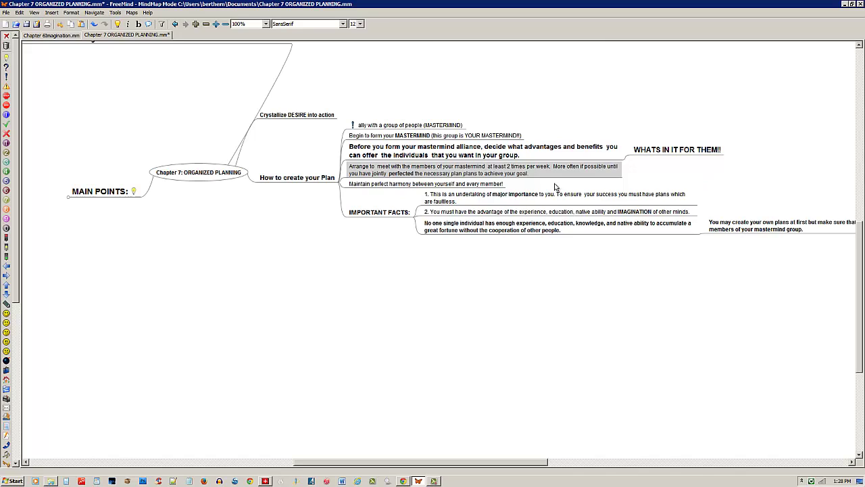
{"action": "double_click", "coordinate": [506, 176]}
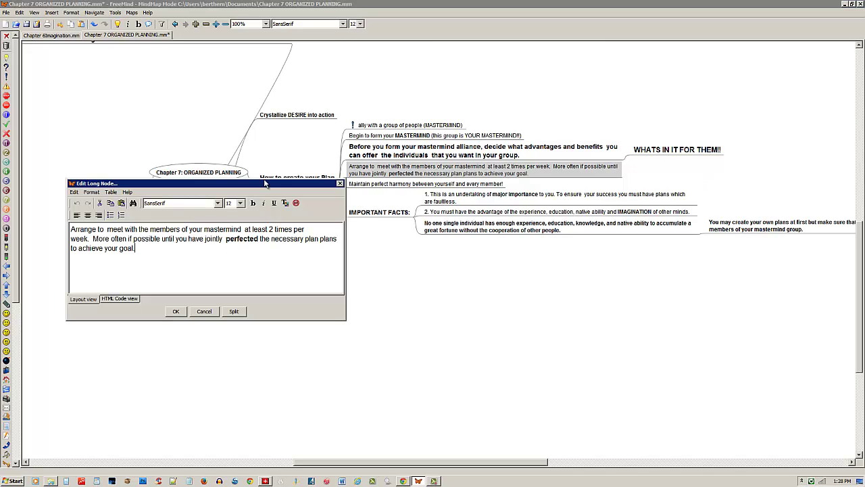
{"action": "left_click_drag", "start_coordinate": [198, 183], "coordinate": [482, 123]}
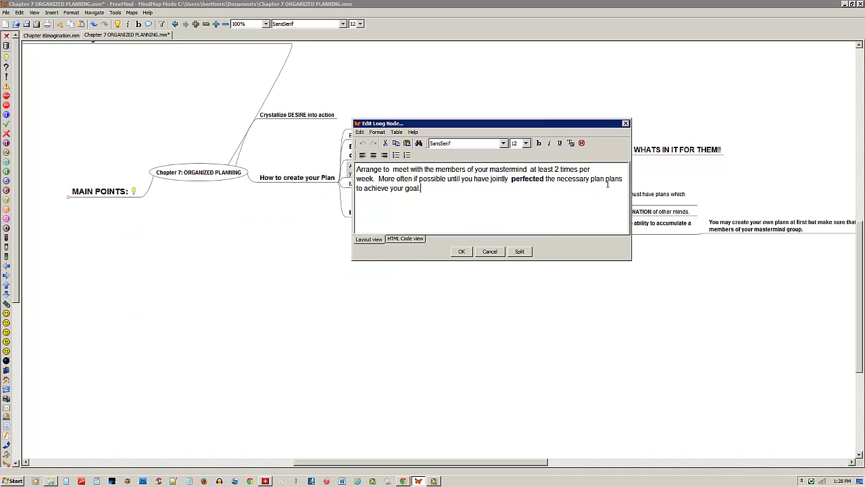
{"action": "type", "text": "OR"}
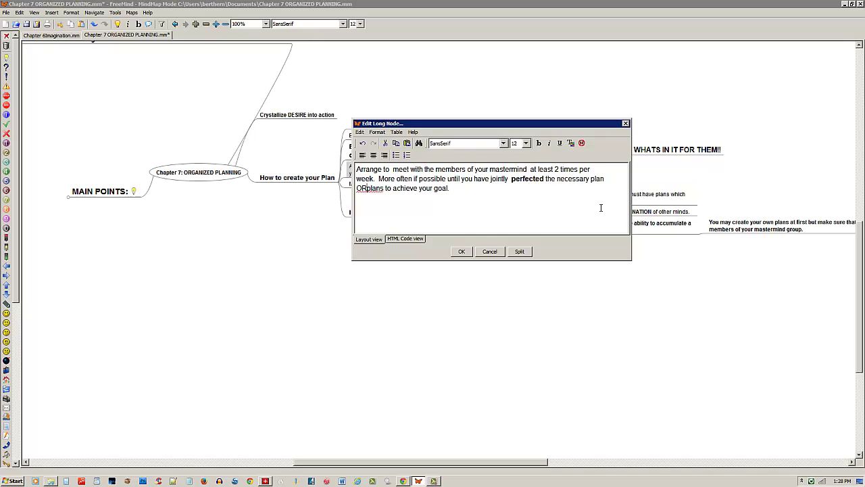
{"action": "left_click", "coordinate": [462, 254]}
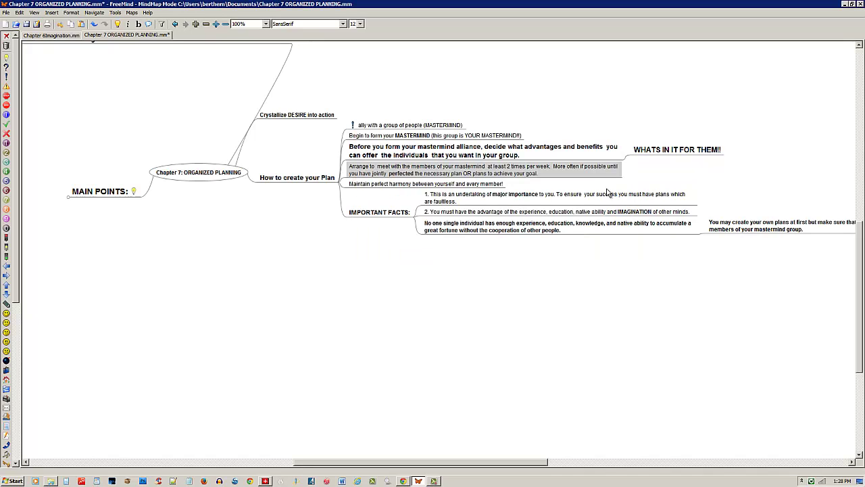
- Make the "Maintain perfect harmony between yourself and every member!" node bold
{"action": "left_click", "coordinate": [432, 185]}
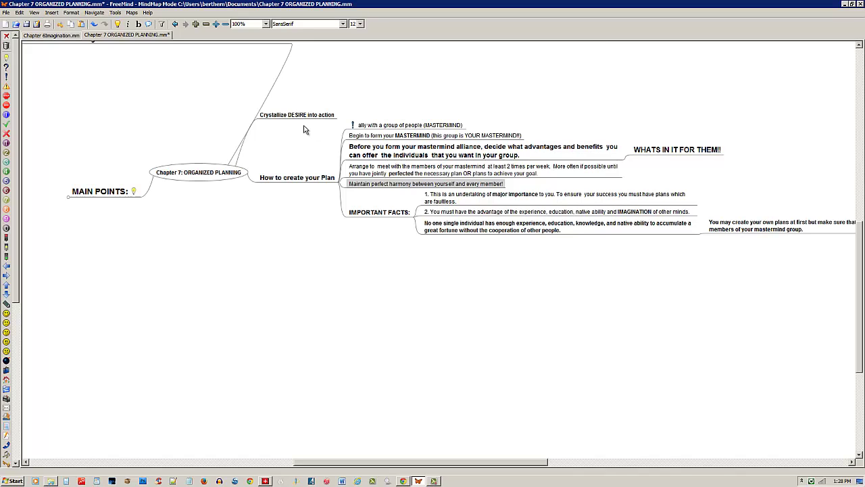
{"action": "left_click", "coordinate": [138, 24]}
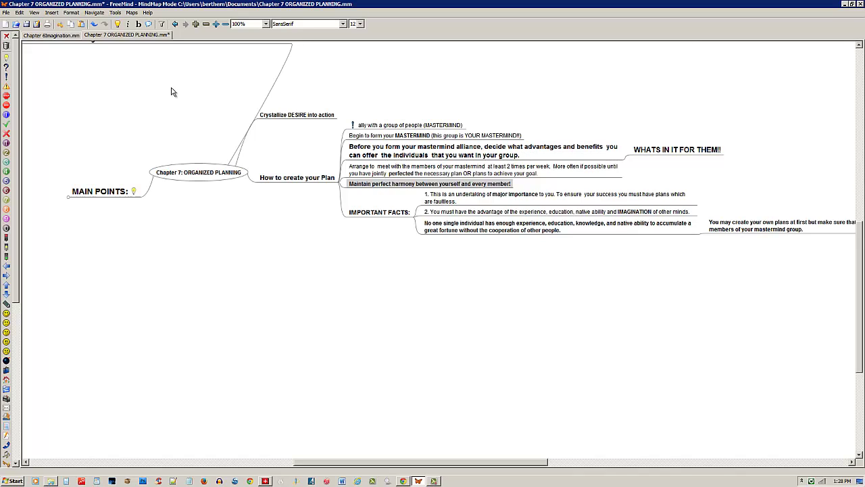
- Add a child node to the central Chapter 7 node reading "GET EVERYONE TO APPLY THE PRICIPLES AND IDEAS IN T&GR!!"
{"action": "left_click_drag", "start_coordinate": [181, 125], "coordinate": [287, 171]}
{"action": "left_click", "coordinate": [284, 220]}
{"action": "key", "text": "Insert"}
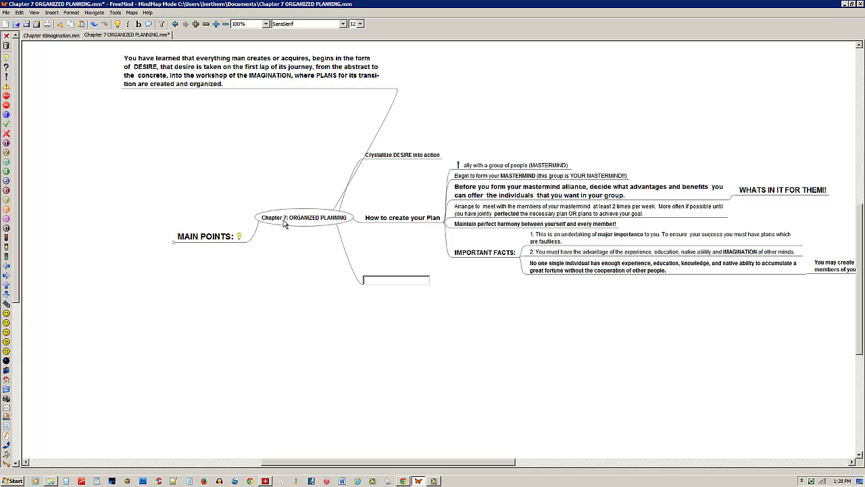
{"action": "type", "text": "GET EVER"}
{"action": "type", "text": "YONE TO A"}
{"action": "type", "text": "PPLU"}
{"action": "type", "text": "Y"}
{"action": "key", "text": "BackSpace"}
{"action": "key", "text": "BackSpace"}
{"action": "type", "text": "Y THE PRI"}
{"action": "type", "text": "CIPLES"}
{"action": "type", "text": " AND IDEAS"}
{"action": "type", "text": " IN T"}
{"action": "type", "text": "H"}
{"action": "type", "text": "GR"}
{"action": "type", "text": "!!"}
{"action": "key", "text": "Return"}
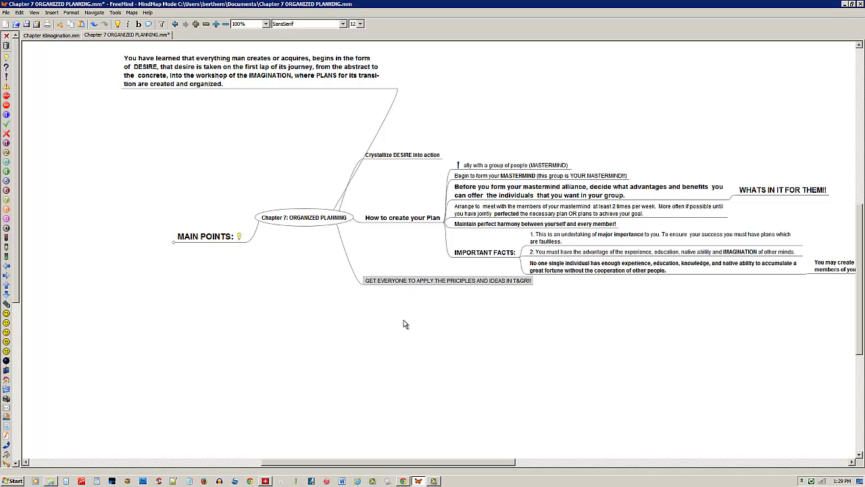
- Format the "GET EVERYONE TO APPLY" node as bold with font size 16 and move it below the central node
{"action": "double_click", "coordinate": [415, 283]}
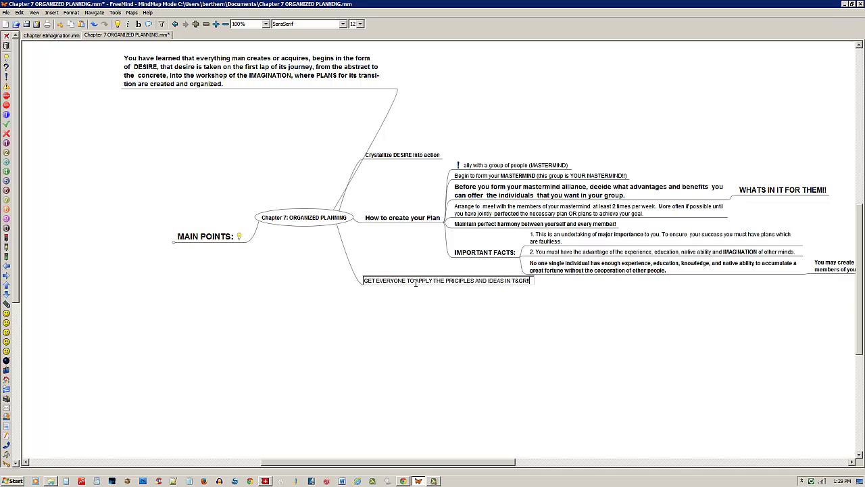
{"action": "left_click", "coordinate": [323, 295]}
{"action": "left_click", "coordinate": [142, 25]}
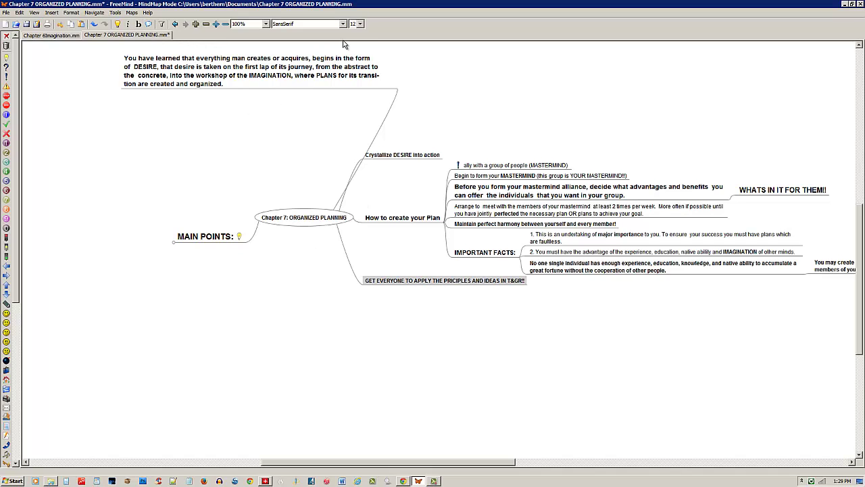
{"action": "left_click", "coordinate": [360, 24]}
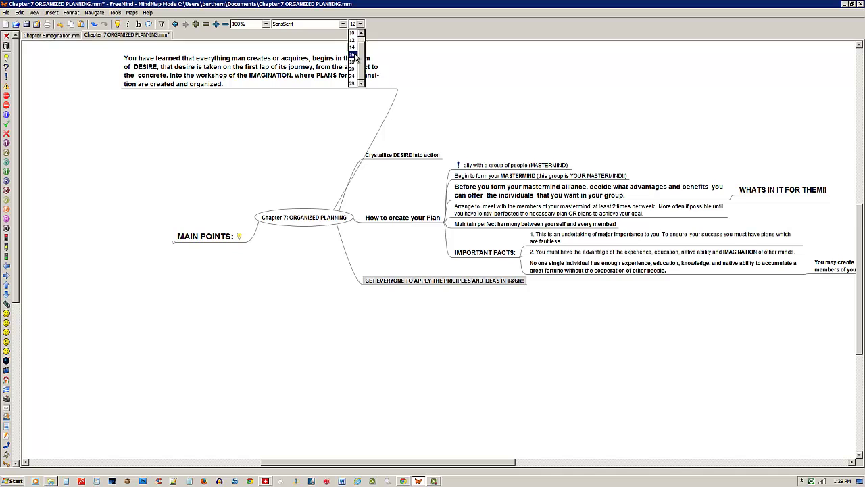
{"action": "left_click", "coordinate": [354, 54]}
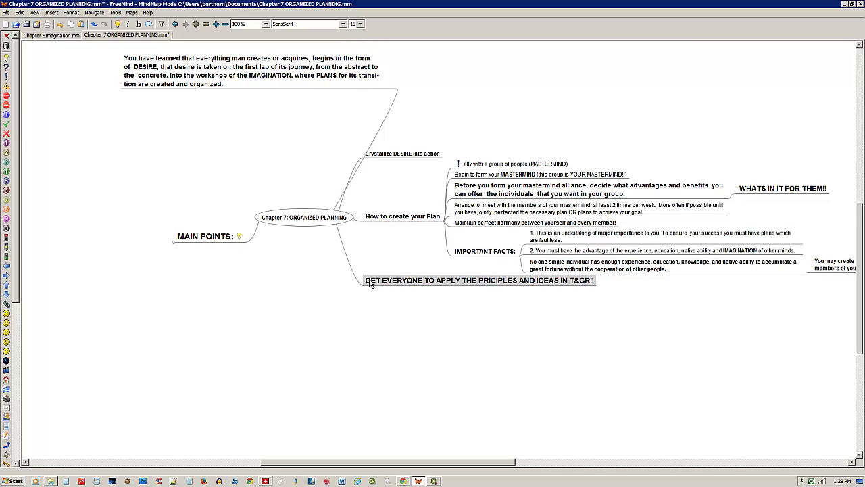
{"action": "mouse_move", "coordinate": [360, 282]}
{"action": "left_mouse_down"}
{"action": "mouse_move", "coordinate": [350, 304]}
{"action": "mouse_move", "coordinate": [281, 338]}
{"action": "left_mouse_up"}
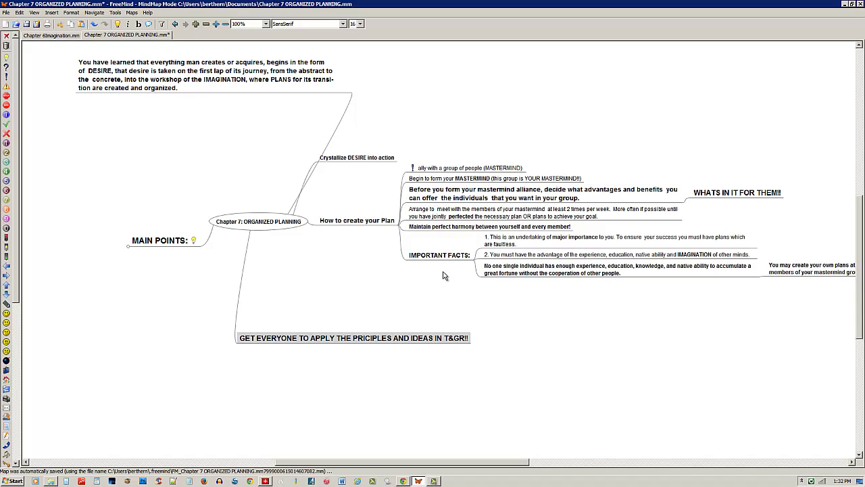
- Make point 2 under IMPORTANT FACTS, "You must have the advantage of the experience", entirely bold
{"action": "scroll", "coordinate": [444, 274], "scroll_direction": "right", "scroll_amount": 2}
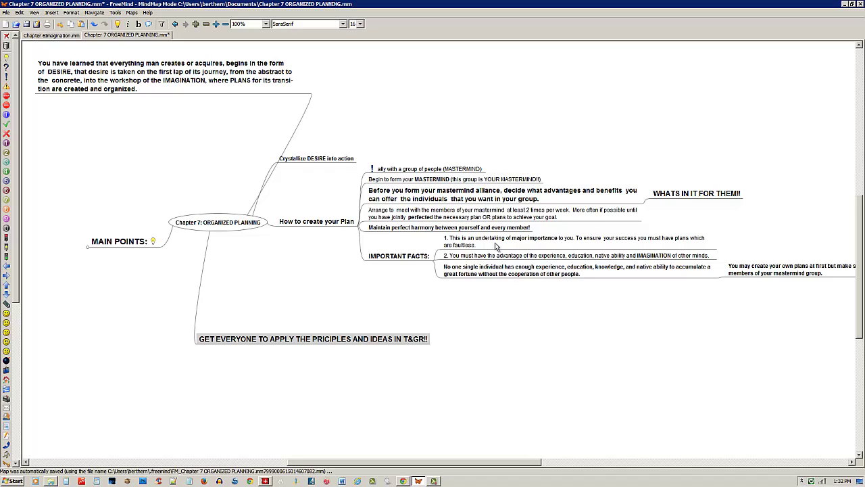
{"action": "left_click", "coordinate": [500, 258]}
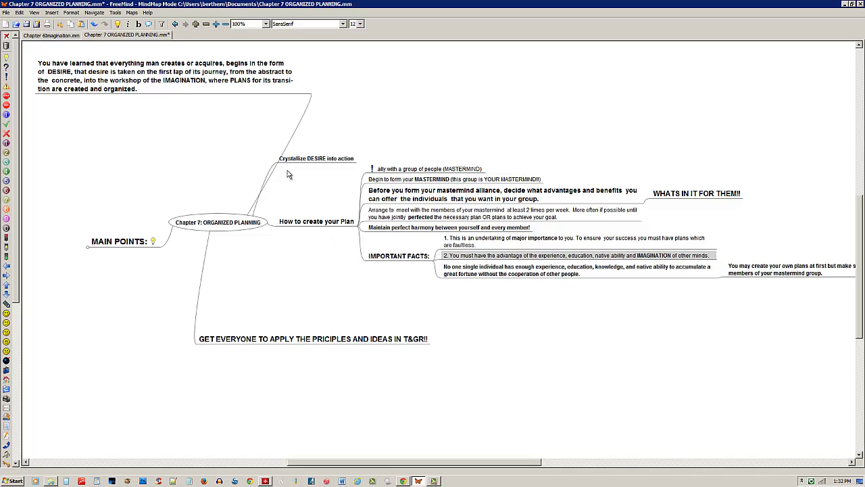
{"action": "left_click", "coordinate": [138, 24]}
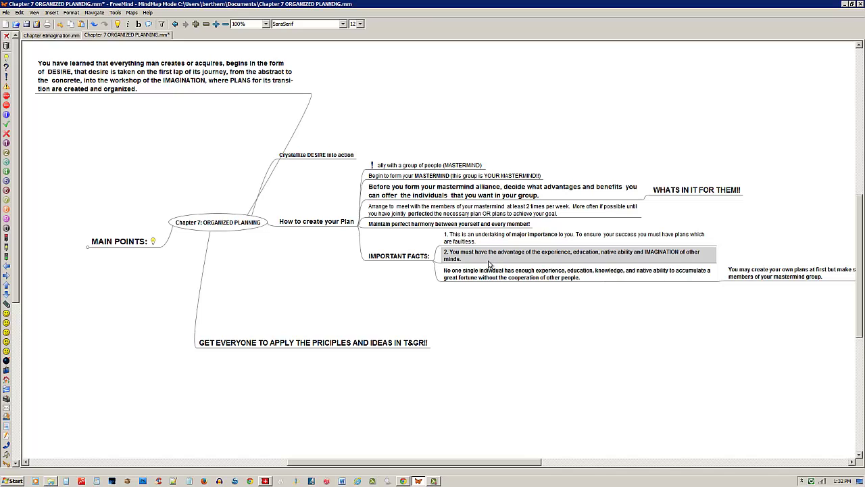
- Unfold the MAIN POINTS branch and review its point about replacing failed plans alongside the rest of the map
{"action": "left_click_drag", "start_coordinate": [522, 298], "coordinate": [434, 298]}
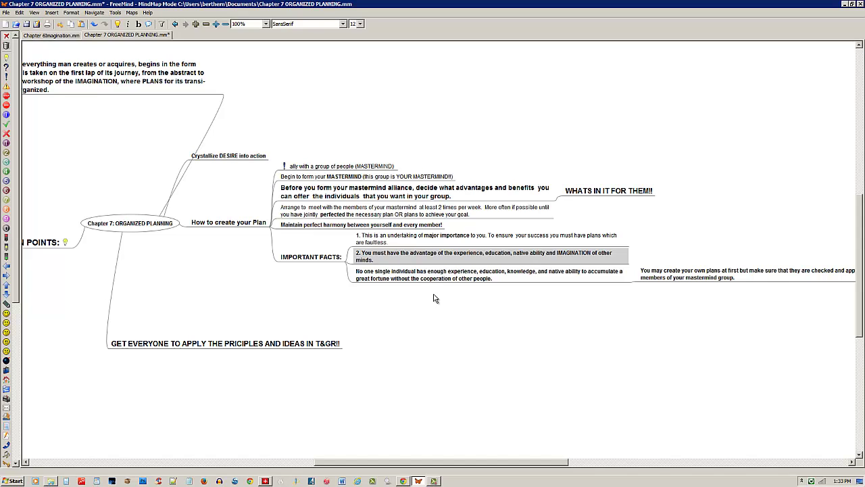
{"action": "scroll", "coordinate": [434, 298], "scroll_direction": "left", "scroll_amount": 5}
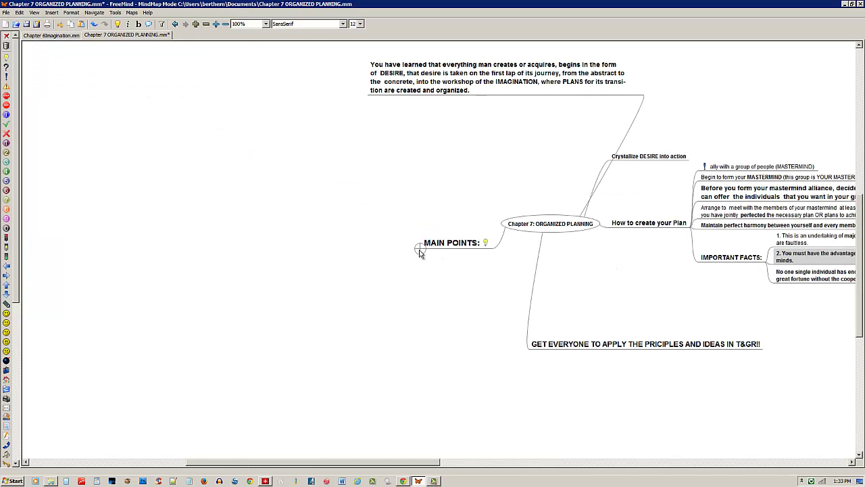
{"action": "left_click", "coordinate": [419, 248]}
{"action": "left_click_drag", "start_coordinate": [419, 189], "coordinate": [429, 163]}
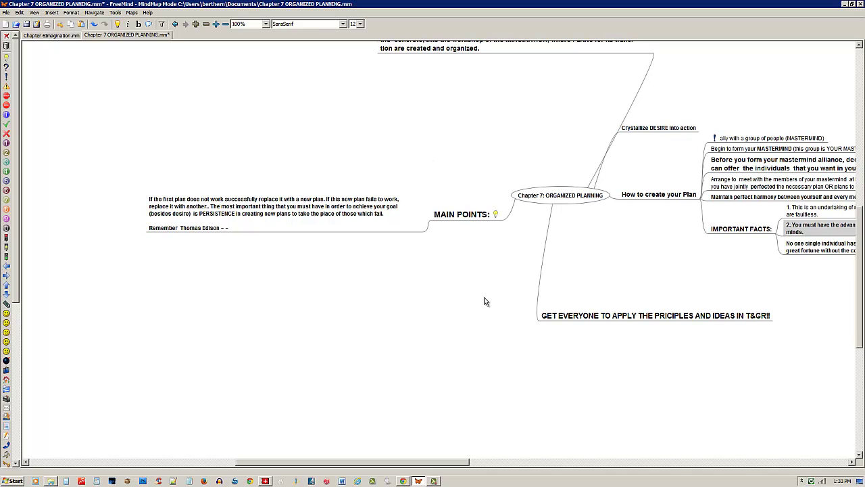
{"action": "left_click_drag", "start_coordinate": [487, 282], "coordinate": [457, 269]}
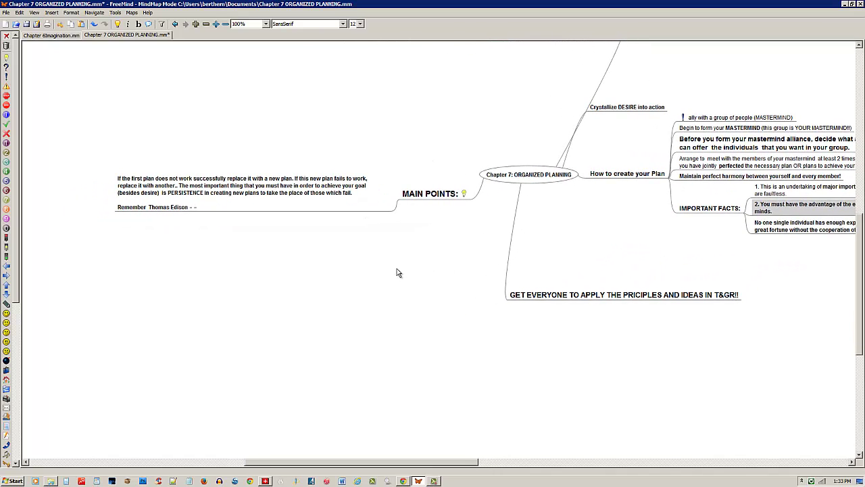
{"action": "left_click_drag", "start_coordinate": [397, 270], "coordinate": [510, 277]}
{"action": "left_click_drag", "start_coordinate": [336, 277], "coordinate": [367, 266]}
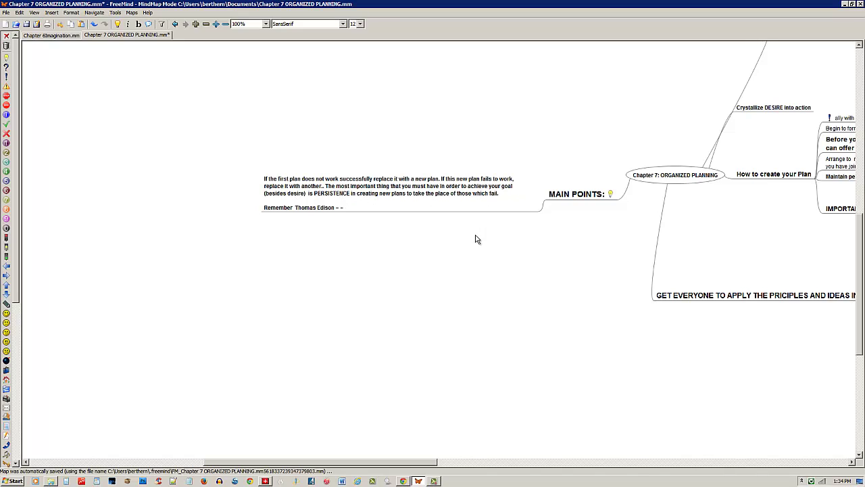
{"action": "left_click_drag", "start_coordinate": [565, 249], "coordinate": [457, 284]}
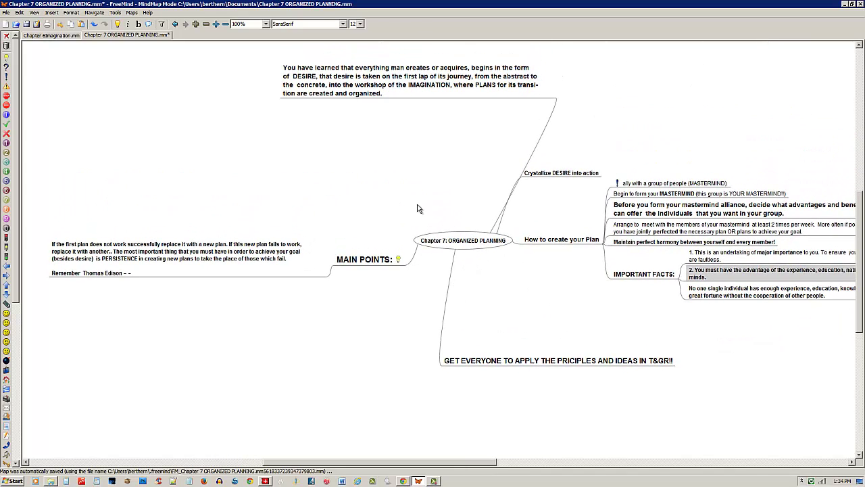
{"action": "left_click_drag", "start_coordinate": [430, 193], "coordinate": [423, 198]}
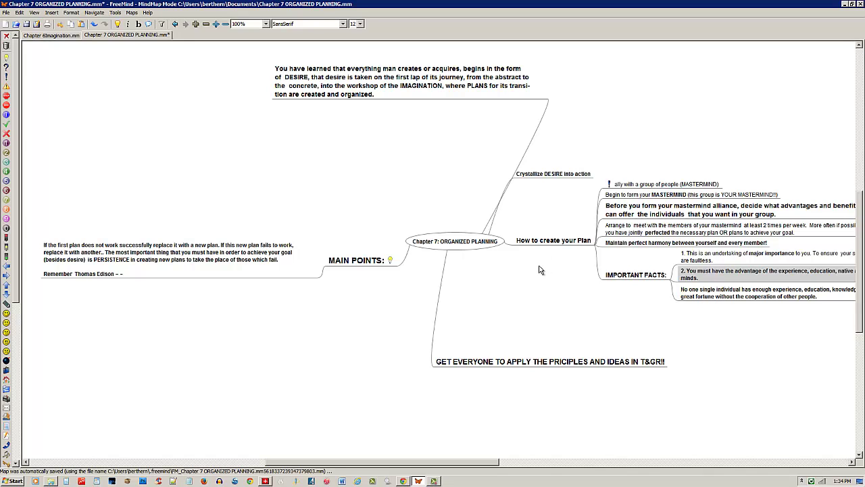
{"action": "left_click_drag", "start_coordinate": [540, 269], "coordinate": [510, 264]}
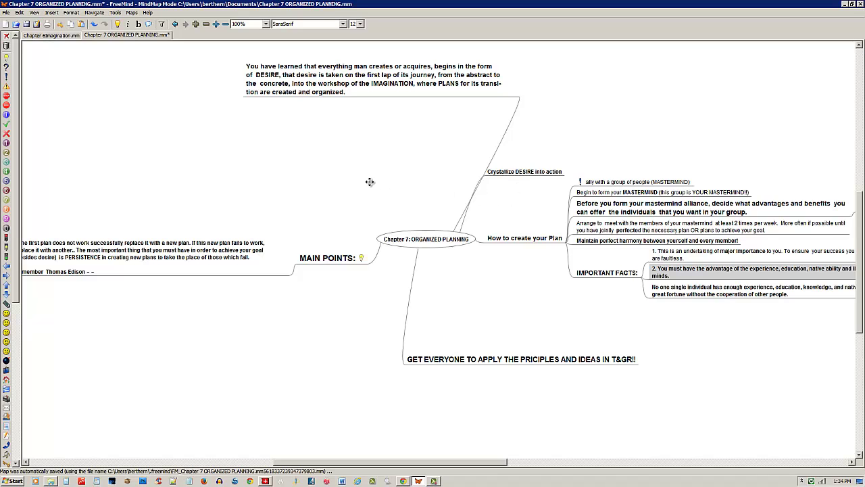
{"action": "left_click_drag", "start_coordinate": [369, 182], "coordinate": [442, 174]}
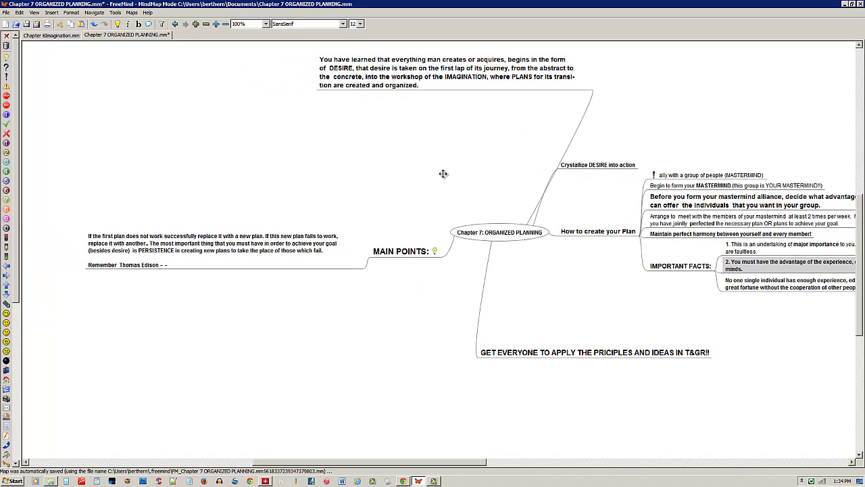
{"action": "double_click", "coordinate": [101, 244]}
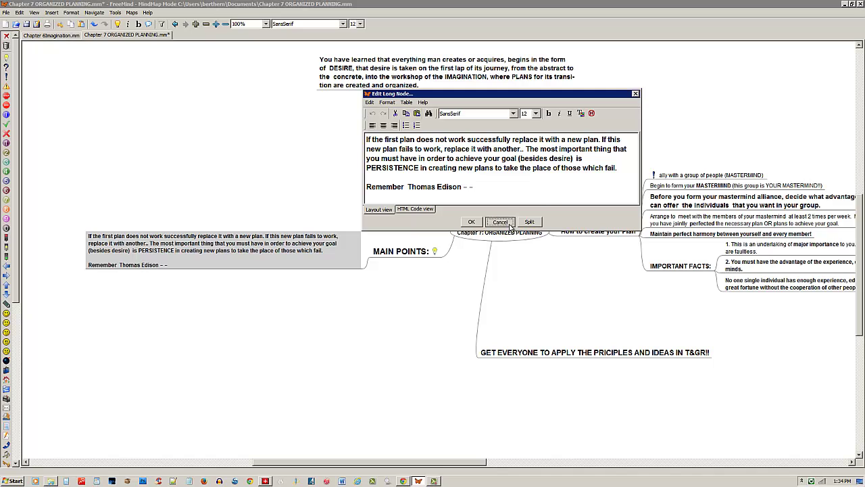
{"action": "left_click", "coordinate": [500, 221]}
{"action": "double_click", "coordinate": [264, 267]}
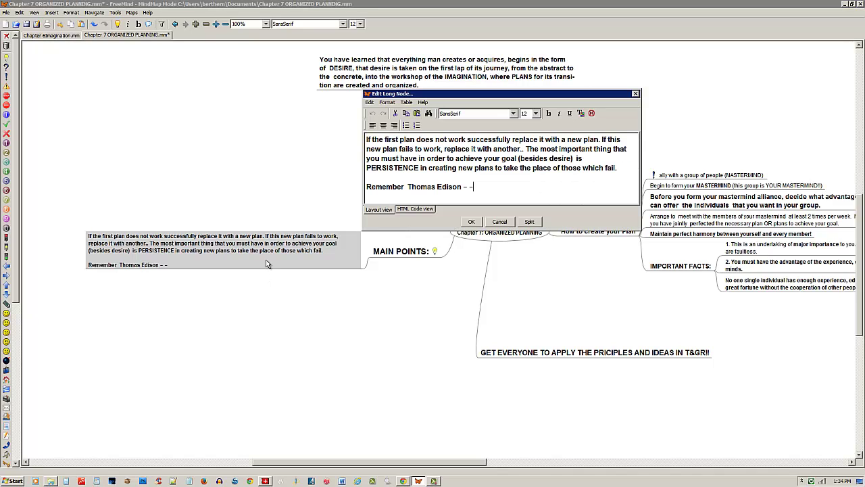
{"action": "left_click", "coordinate": [508, 224]}
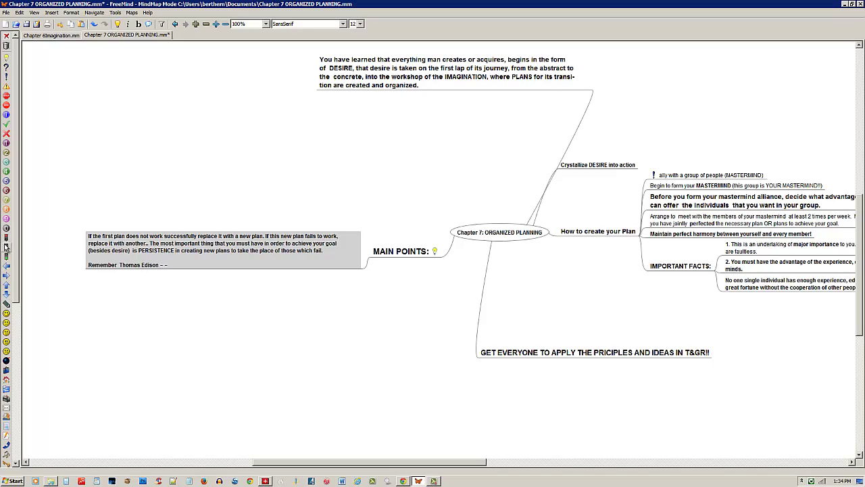
- Add a happy smiley icon to the "If the first plan does not work" node under MAIN POINTS
{"action": "left_click", "coordinate": [6, 314]}
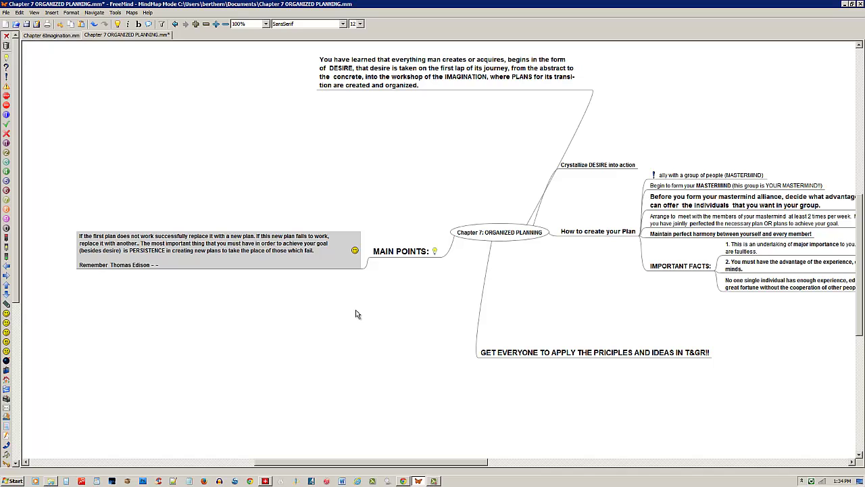
{"action": "left_click_drag", "start_coordinate": [486, 187], "coordinate": [432, 177]}
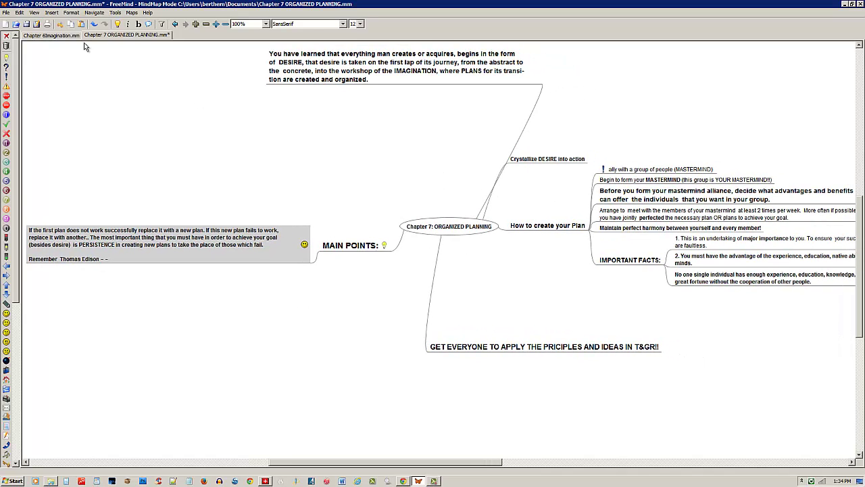
{"action": "left_click", "coordinate": [52, 12]}
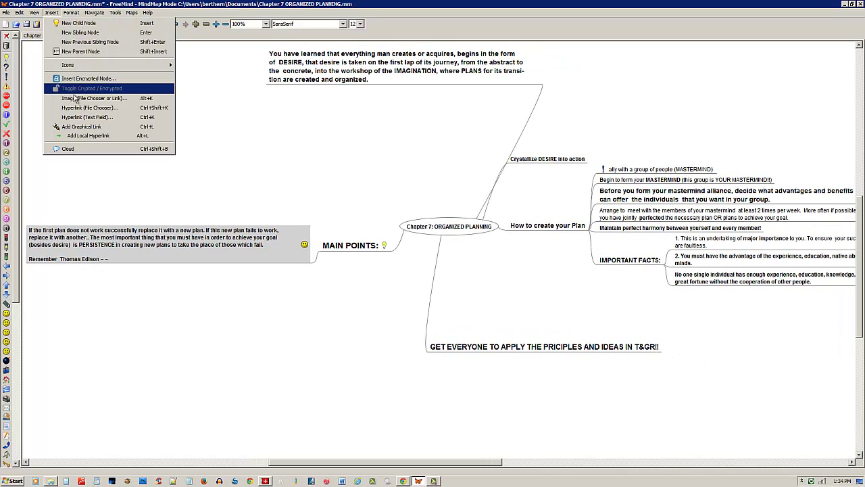
{"action": "left_click", "coordinate": [295, 138]}
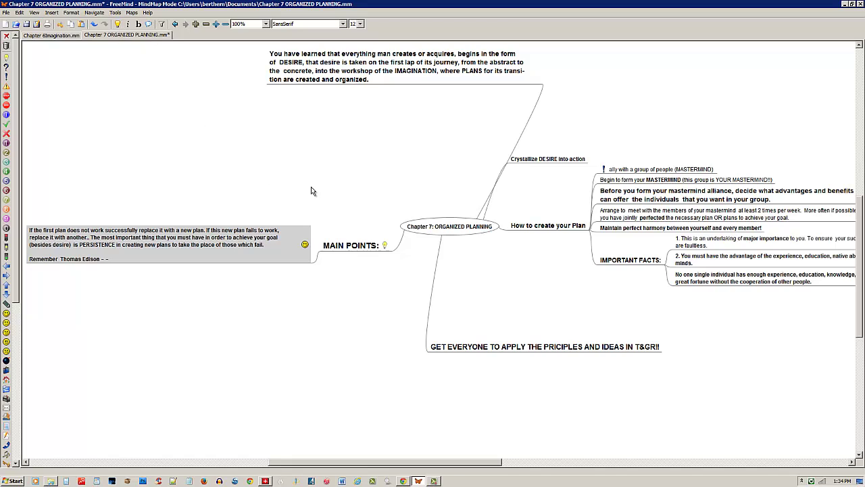
- Add a child node reading "NEW NODE" to the central "Chapter 7: ORGANIZED PLANNING" node
{"action": "left_click", "coordinate": [441, 228]}
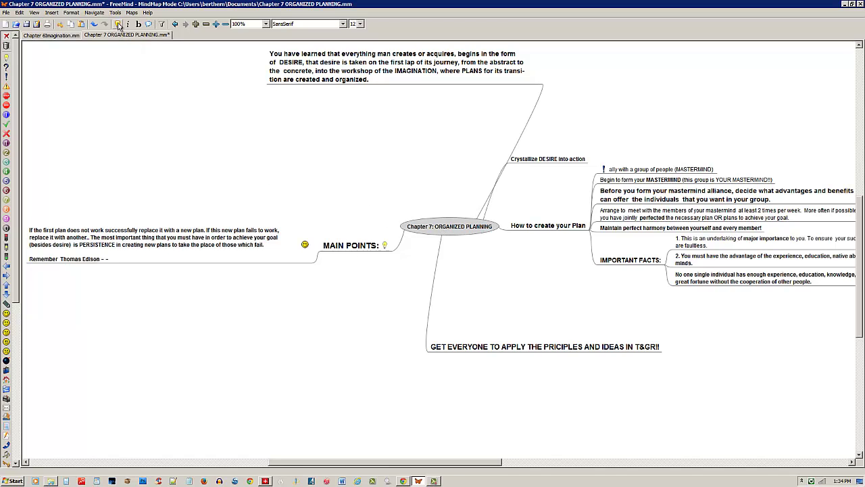
{"action": "key", "text": "Insert"}
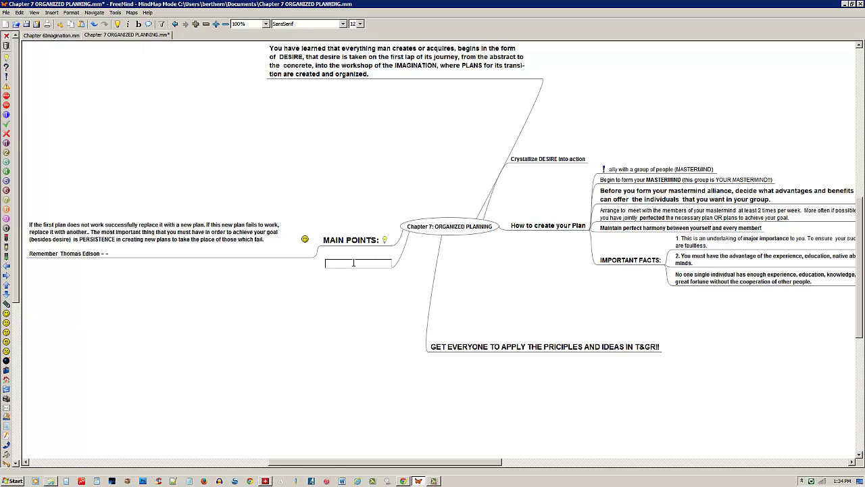
{"action": "type", "text": "NEW NODE"}
{"action": "left_click", "coordinate": [456, 228]}
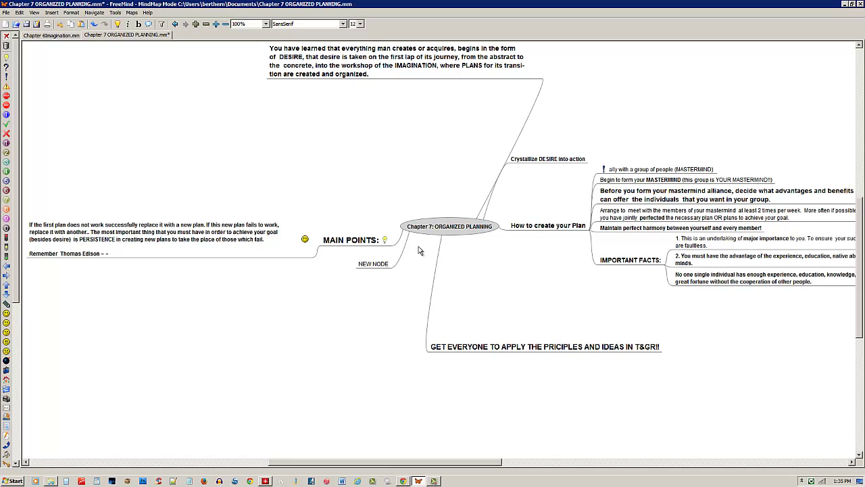
- Rename the "NEW NODE" node as "Chapter 1" and save the map
{"action": "left_click", "coordinate": [384, 264]}
{"action": "double_click", "coordinate": [384, 264]}
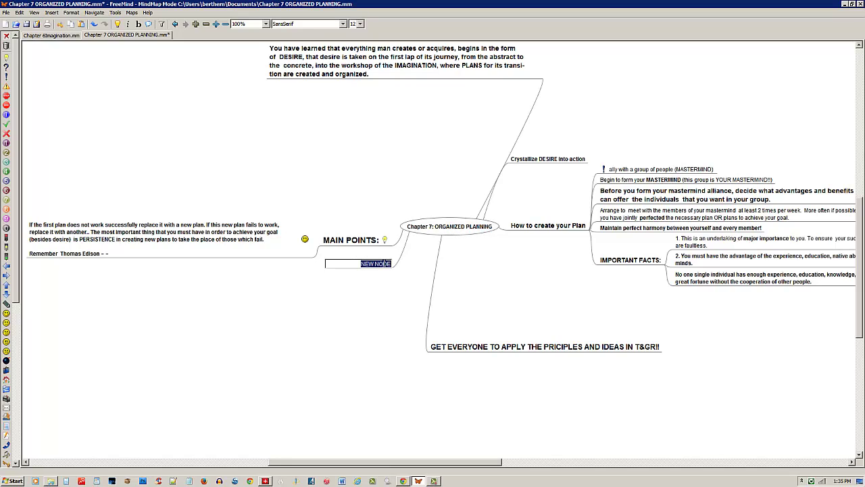
{"action": "key", "text": "BackSpace"}
{"action": "type", "text": "cHAPTER 1"}
{"action": "key", "text": "BackSpace"}
{"action": "key", "text": "BackSpace"}
{"action": "key", "text": "BackSpace"}
{"action": "key", "text": "BackSpace"}
{"action": "key", "text": "BackSpace"}
{"action": "key", "text": "BackSpace"}
{"action": "key", "text": "BackSpace"}
{"action": "key", "text": "BackSpace"}
{"action": "key", "text": "BackSpace"}
{"action": "type", "text": "Chapter 1"}
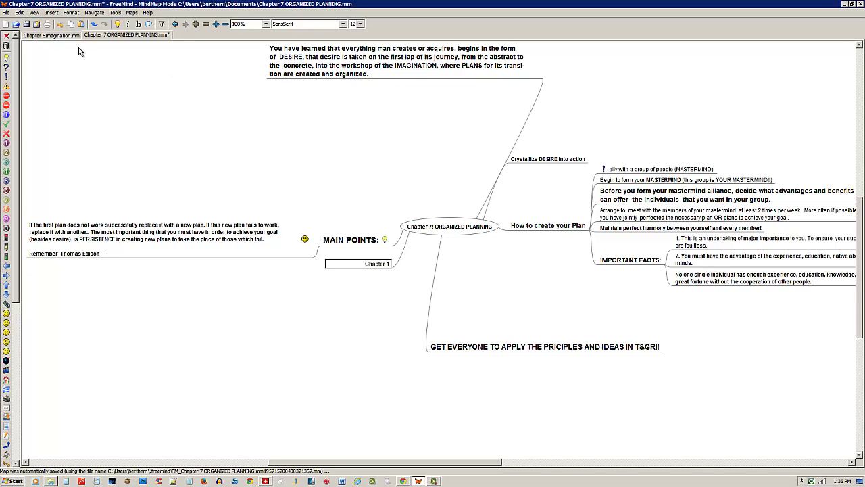
{"action": "left_click", "coordinate": [27, 23]}
- Switch to the Chapter 6 Imagination map and examine its Mind Mapping branch
{"action": "left_click", "coordinate": [52, 36]}
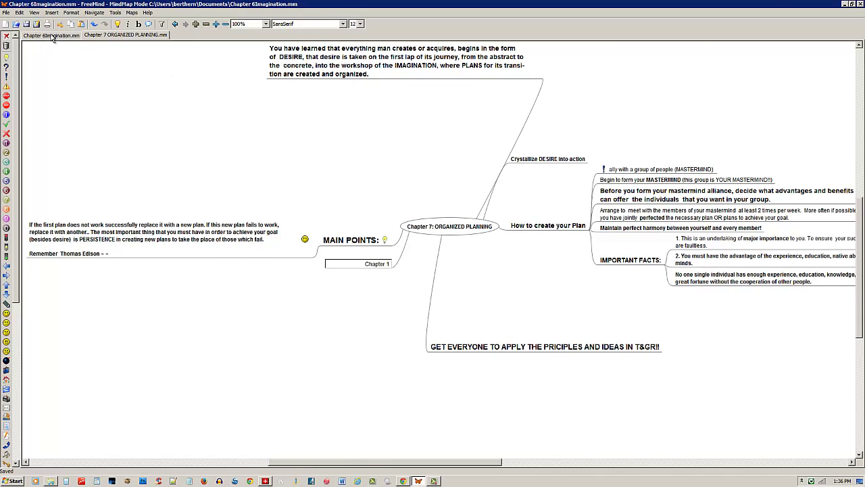
{"action": "left_click_drag", "start_coordinate": [388, 150], "coordinate": [495, 172]}
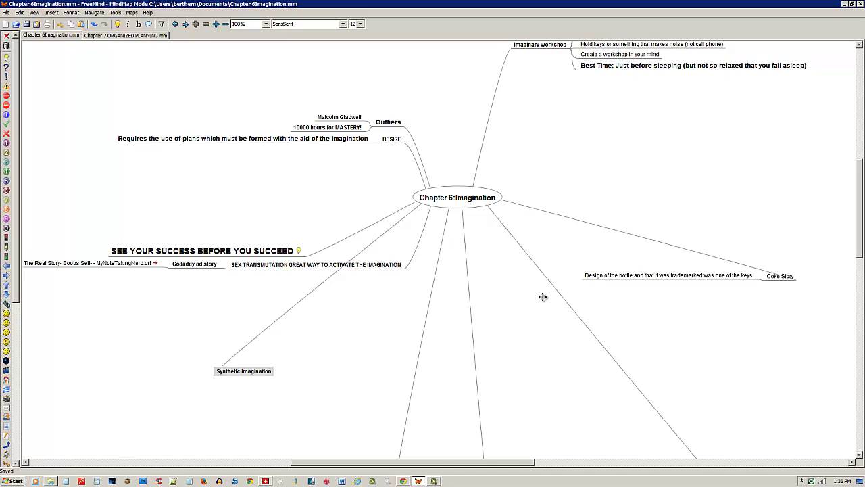
{"action": "left_click_drag", "start_coordinate": [543, 297], "coordinate": [544, 239]}
{"action": "scroll", "coordinate": [553, 267], "scroll_direction": "down", "scroll_amount": 5}
{"action": "scroll", "coordinate": [557, 270], "scroll_direction": "down", "scroll_amount": 3}
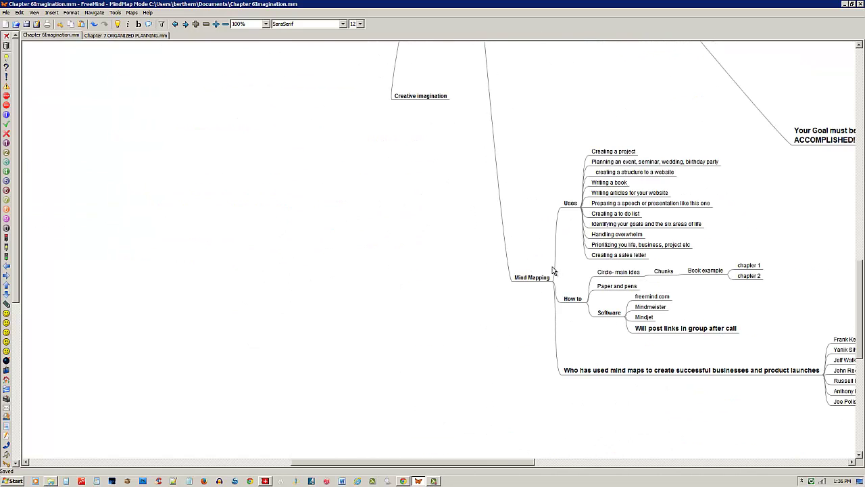
{"action": "left_click_drag", "start_coordinate": [463, 261], "coordinate": [314, 216]}
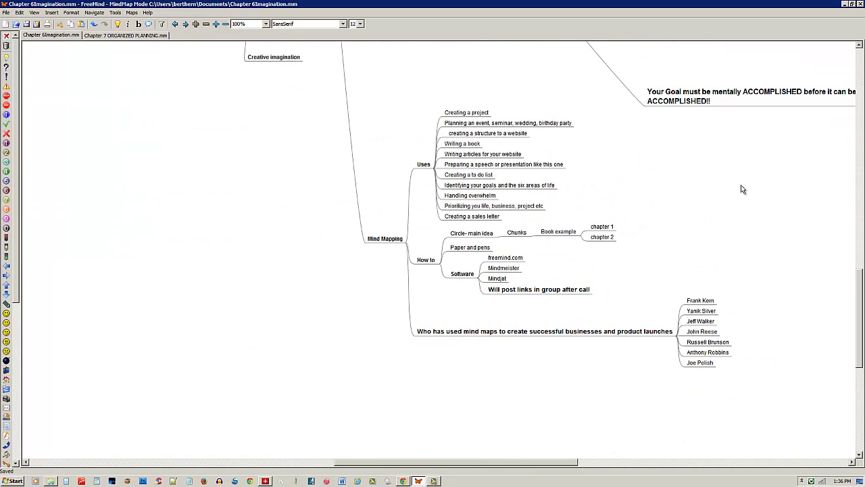
{"action": "left_click_drag", "start_coordinate": [740, 185], "coordinate": [753, 162]}
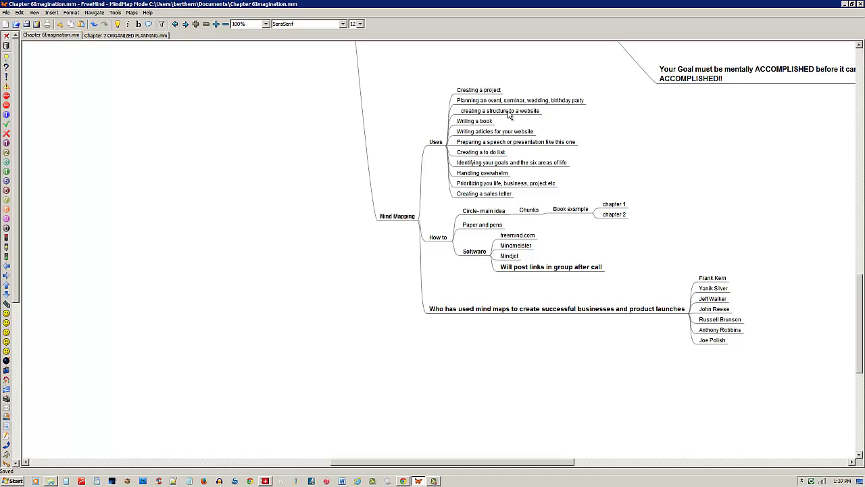
- Reword the goals node under Uses as "Identifying your goals in the six areas of life"
{"action": "left_click", "coordinate": [519, 164]}
{"action": "double_click", "coordinate": [518, 163]}
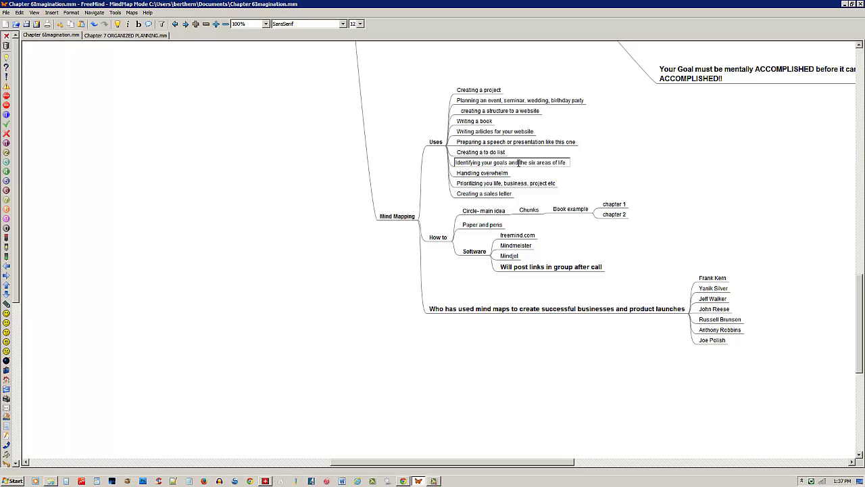
{"action": "key", "text": "BackSpace"}
{"action": "key", "text": "BackSpace"}
{"action": "key", "text": "BackSpace"}
{"action": "type", "text": "in"}
{"action": "right_click", "coordinate": [305, 181]}
{"action": "left_click", "coordinate": [286, 162]}
{"action": "left_click_drag", "start_coordinate": [286, 161], "coordinate": [358, 307]}
{"action": "left_click_drag", "start_coordinate": [500, 138], "coordinate": [477, 163]}
{"action": "left_click_drag", "start_coordinate": [551, 178], "coordinate": [504, 136]}
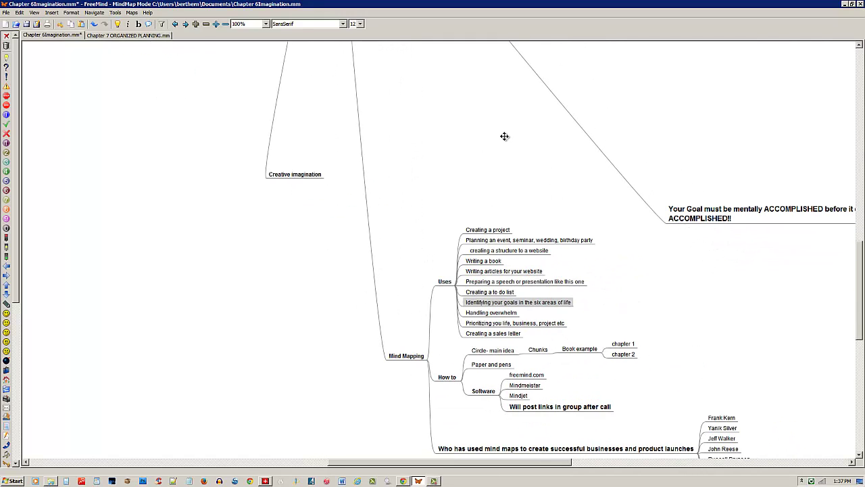
- Make the "Handling overwhelm" and "Creating a sales letter" nodes under Uses bold
{"action": "left_click", "coordinate": [481, 231]}
{"action": "mouse_move", "coordinate": [461, 230]}
{"action": "left_mouse_down"}
{"action": "mouse_move", "coordinate": [462, 177]}
{"action": "mouse_move", "coordinate": [448, 298]}
{"action": "mouse_move", "coordinate": [460, 233]}
{"action": "mouse_move", "coordinate": [413, 357]}
{"action": "mouse_move", "coordinate": [484, 245]}
{"action": "mouse_move", "coordinate": [465, 230]}
{"action": "left_mouse_up"}
{"action": "left_click_drag", "start_coordinate": [476, 163], "coordinate": [473, 106]}
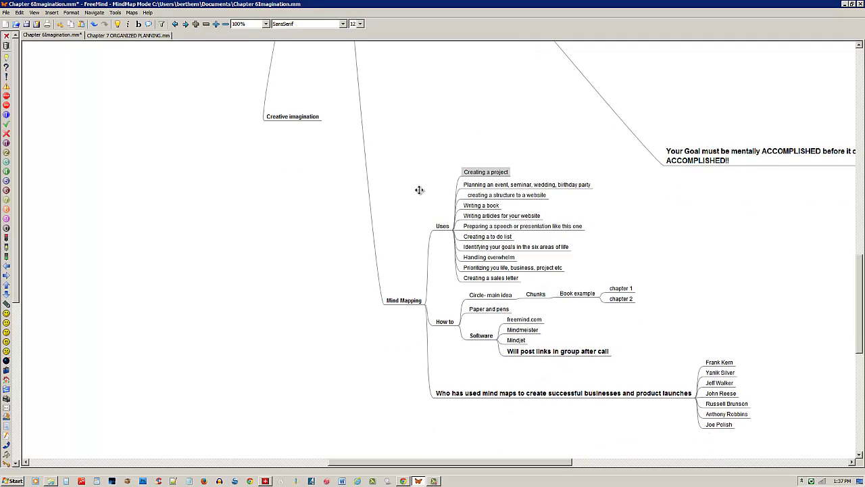
{"action": "left_click_drag", "start_coordinate": [419, 190], "coordinate": [425, 128]}
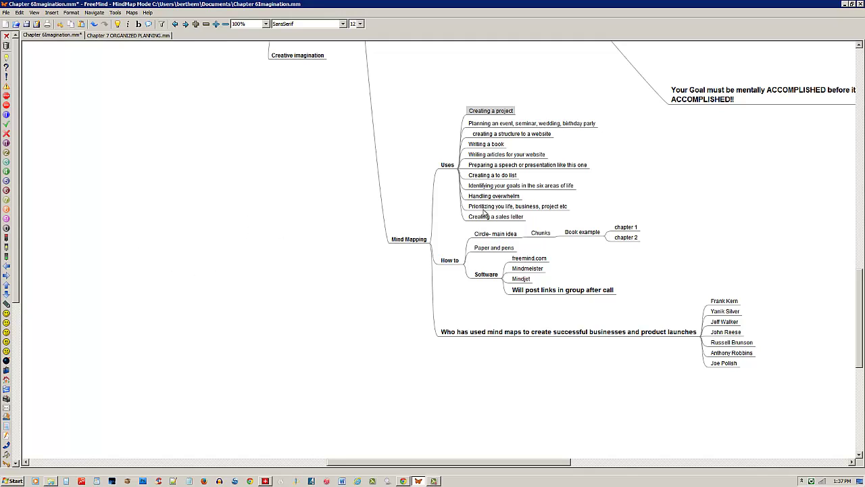
{"action": "left_click", "coordinate": [477, 196]}
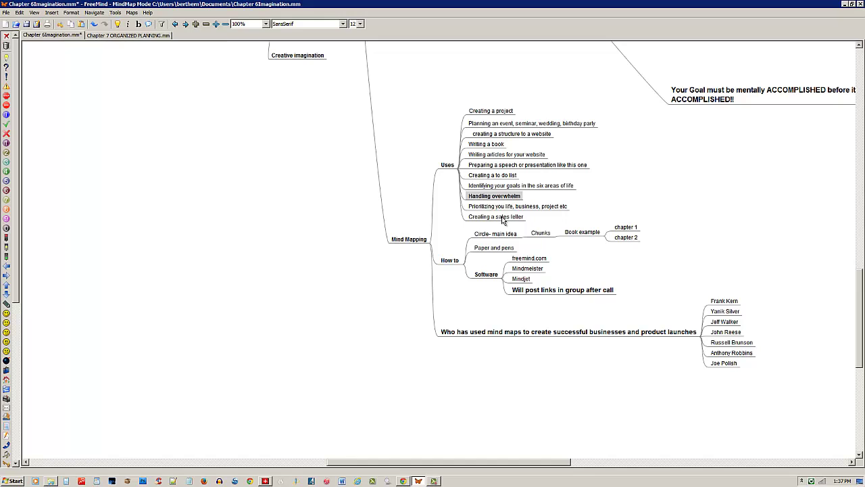
{"action": "left_click", "coordinate": [499, 217]}
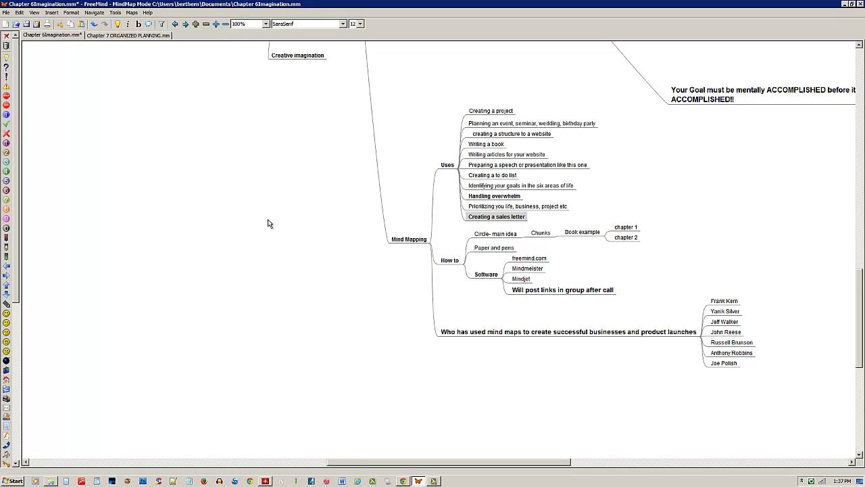
- Review the How to branch and the list of successful mind map users, and return to the Chapter 7 ORGANIZED PLANNING map
{"action": "scroll", "coordinate": [267, 203], "scroll_direction": "down", "scroll_amount": 2}
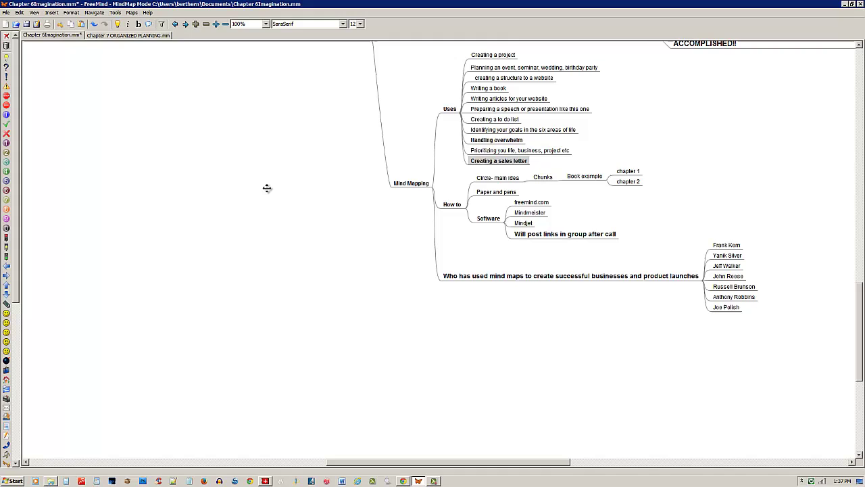
{"action": "left_click", "coordinate": [500, 192]}
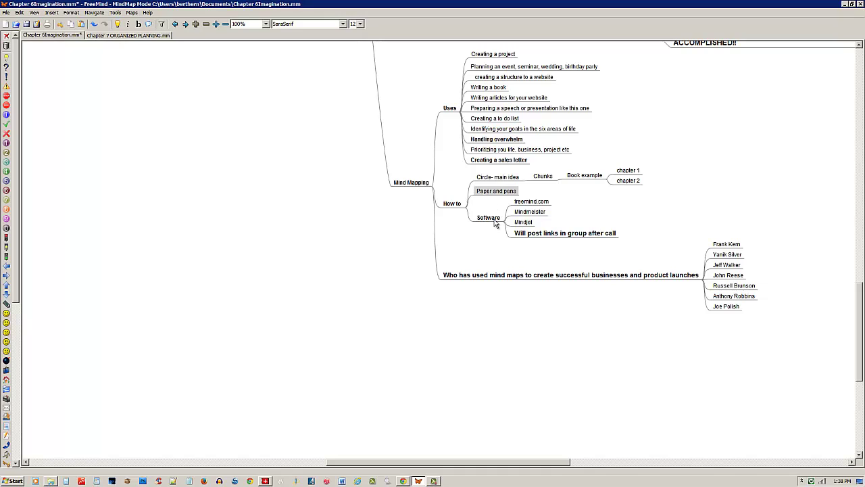
{"action": "left_click", "coordinate": [496, 218]}
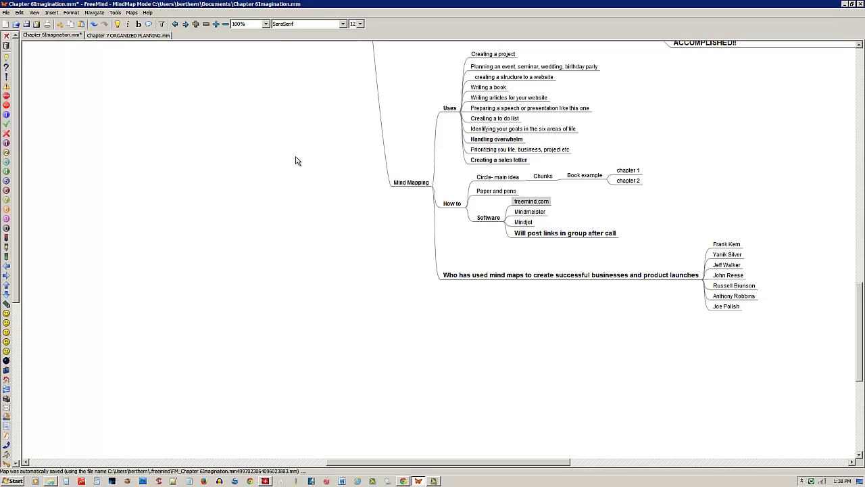
{"action": "left_click_drag", "start_coordinate": [295, 157], "coordinate": [236, 150]}
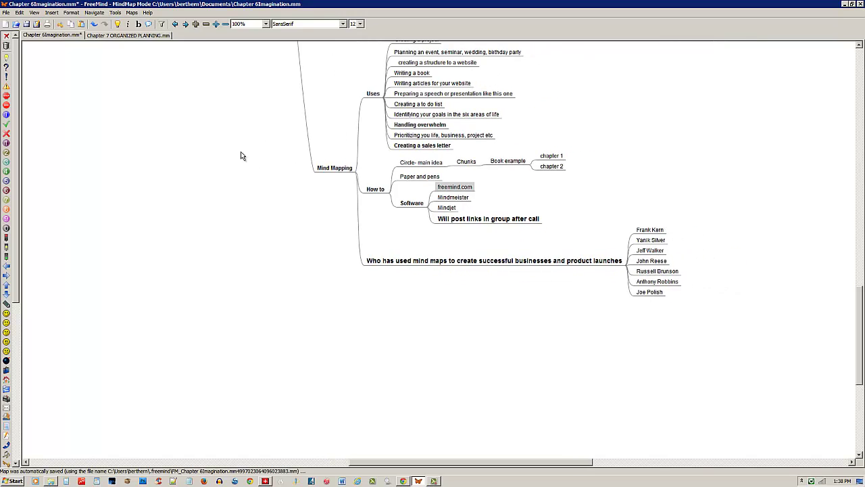
{"action": "left_click_drag", "start_coordinate": [486, 325], "coordinate": [409, 313]}
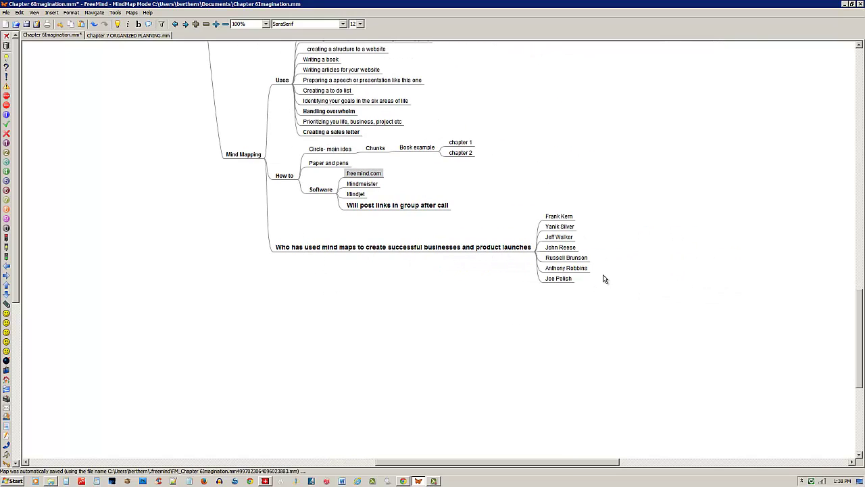
{"action": "left_click", "coordinate": [561, 218]}
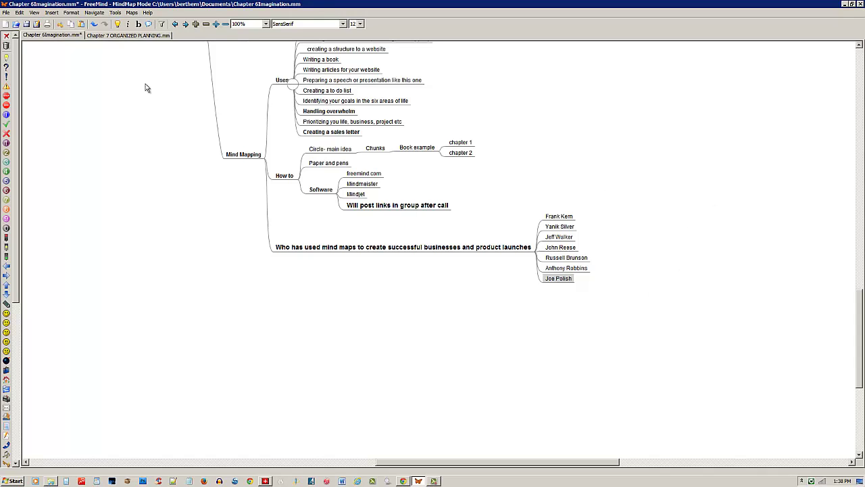
{"action": "left_click", "coordinate": [115, 35]}
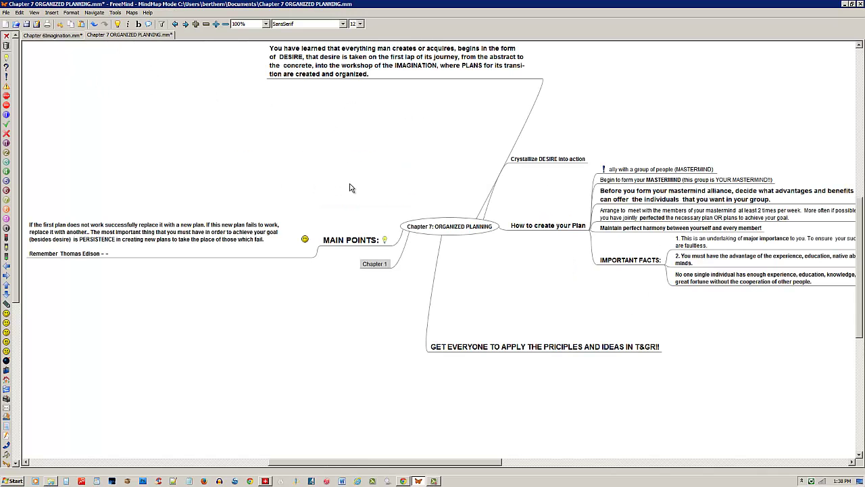